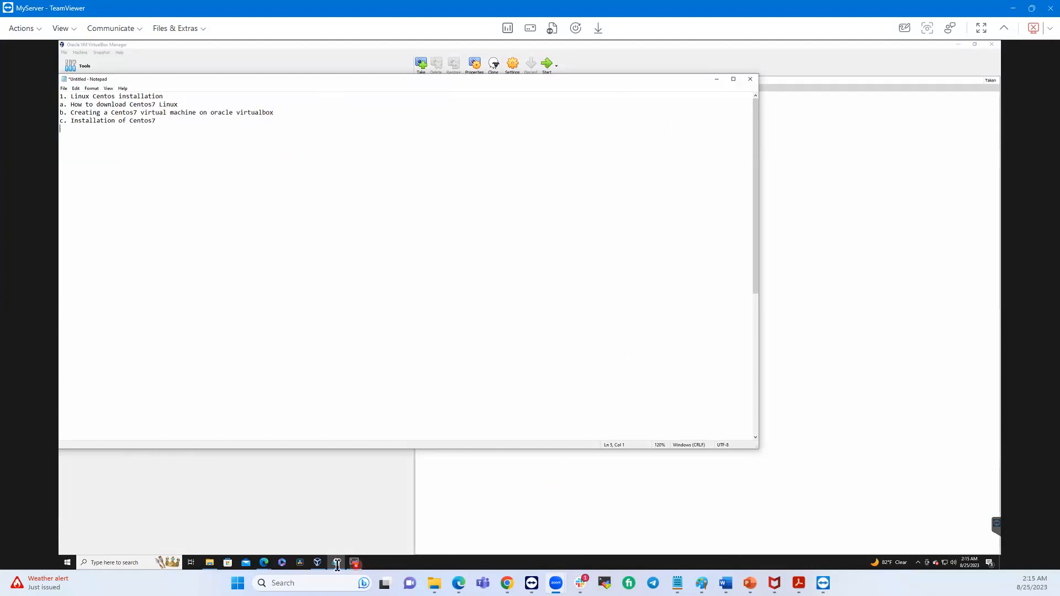
Step: Switch to the Edge window with the CentOS index, close that page, and load centos.org in a new tab
left_click(265, 562)
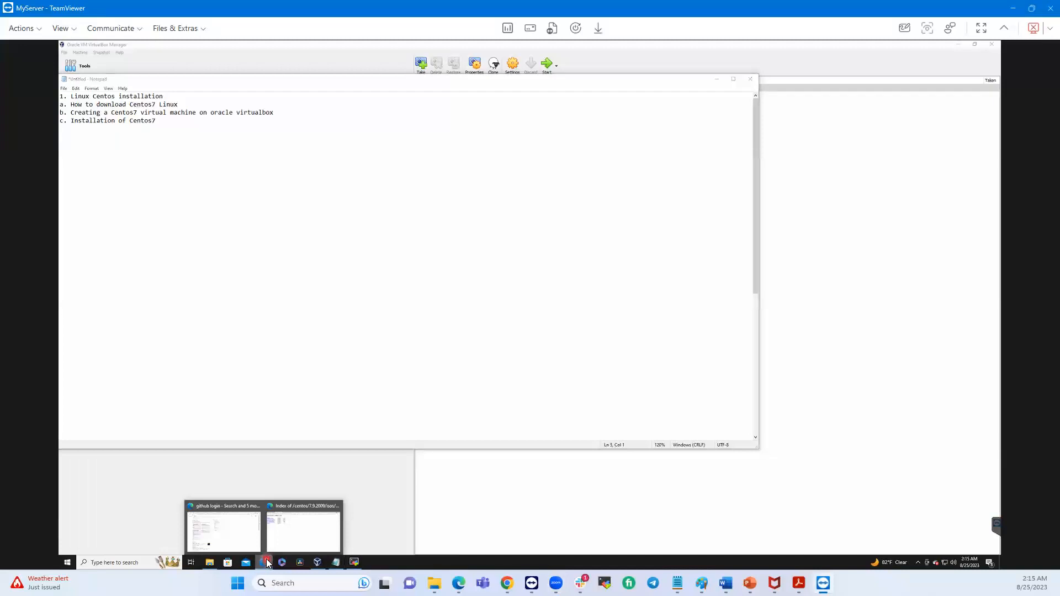
left_click(304, 530)
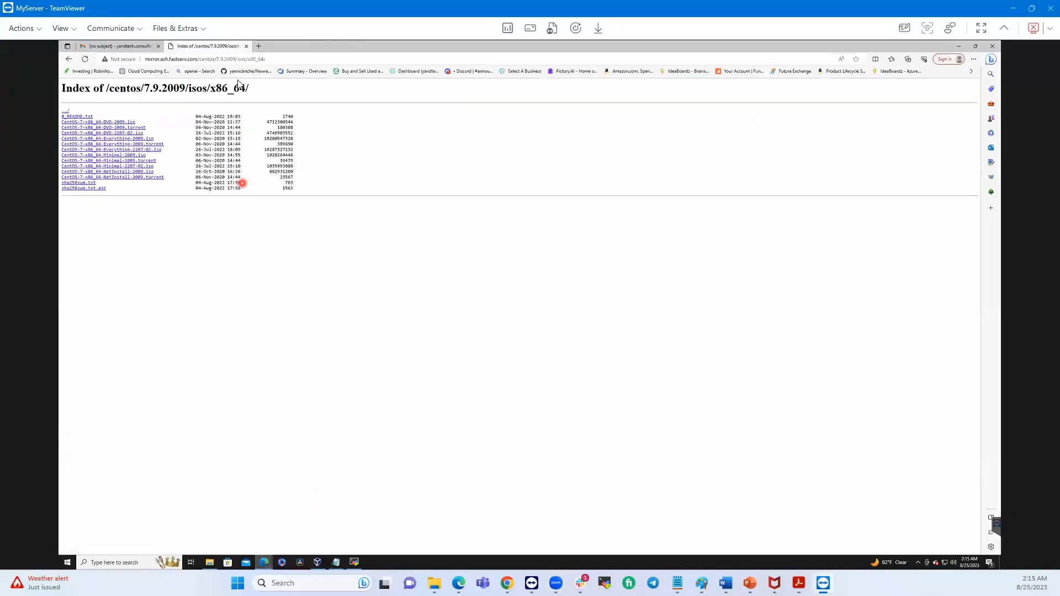
left_click(246, 46)
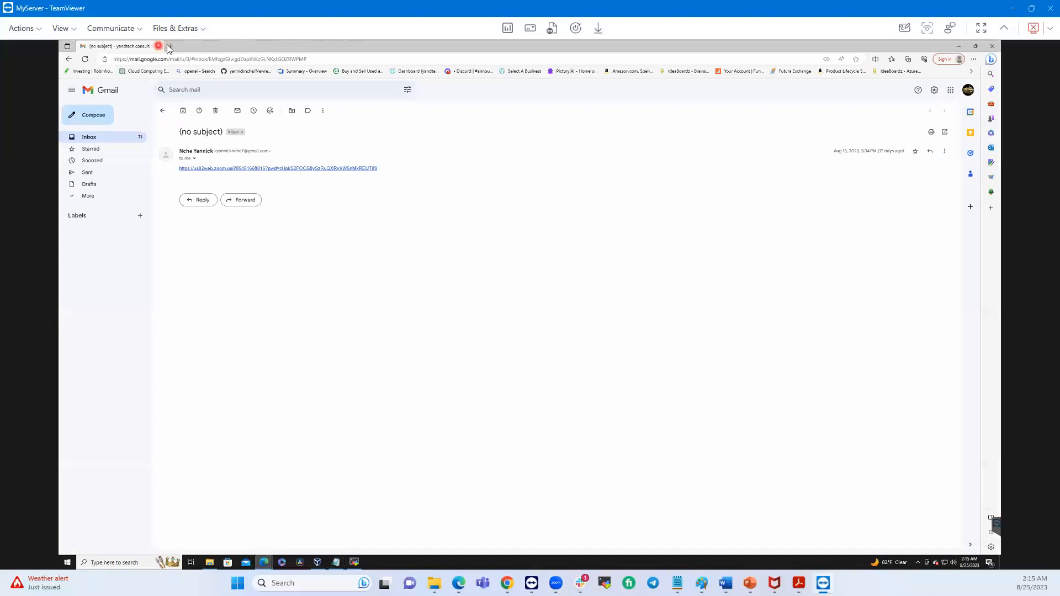
left_click(170, 47)
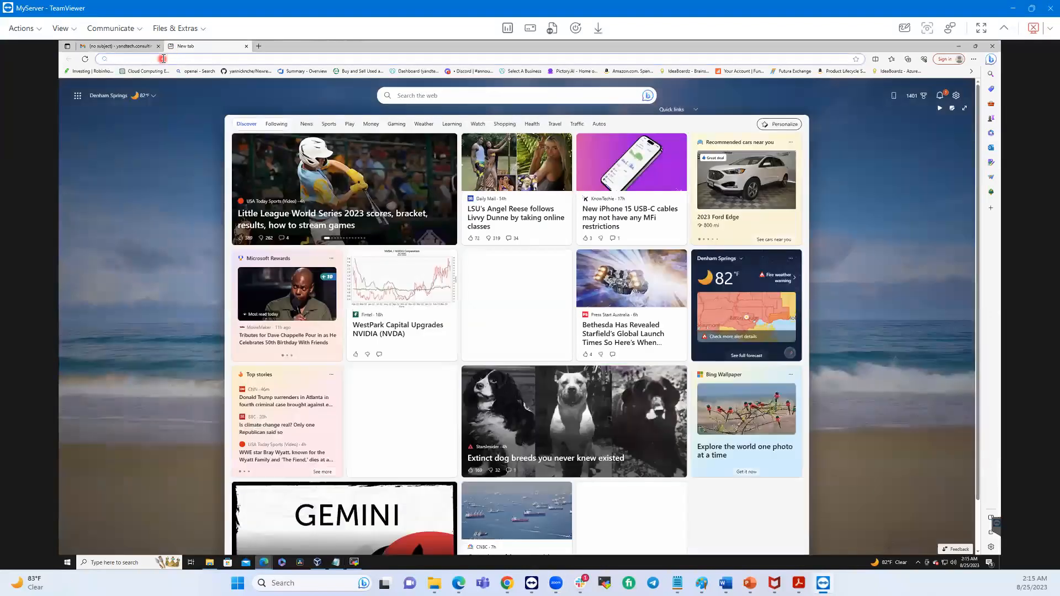
left_click(164, 58)
type("ce")
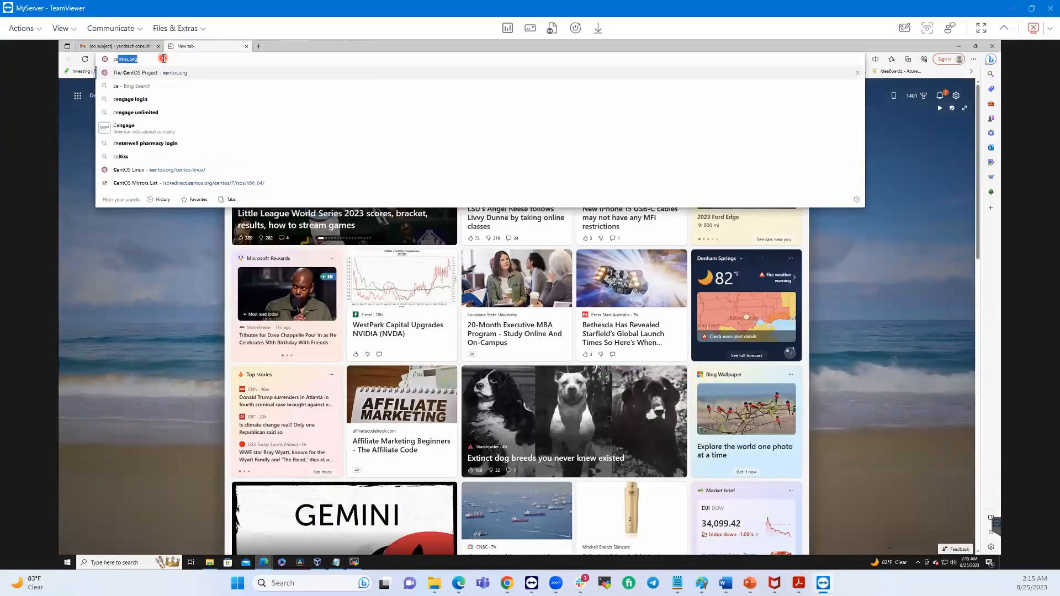
type("ntos.org")
key("Return")
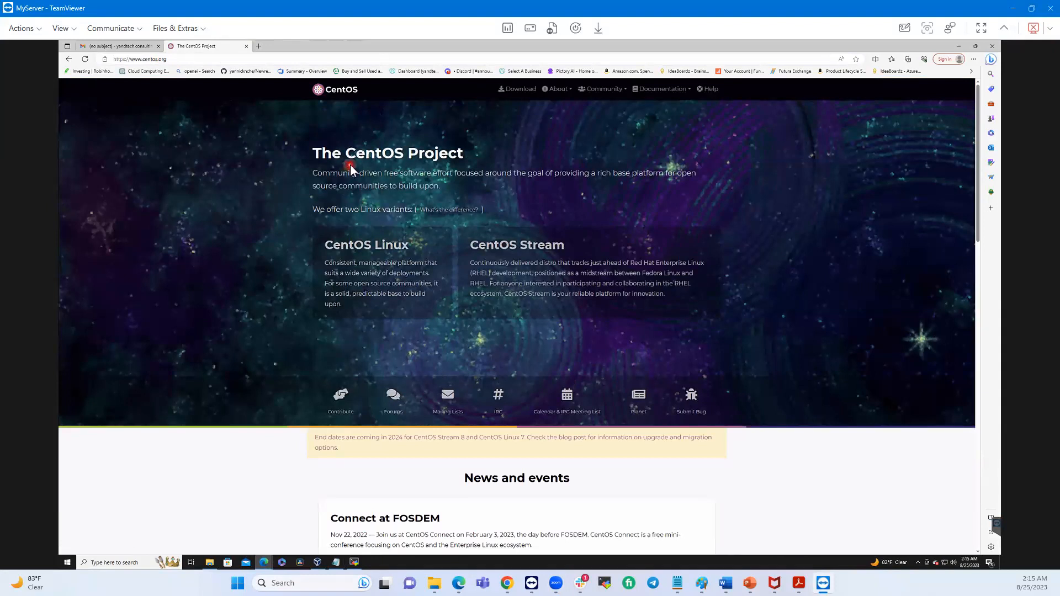
Step: Open the CentOS Linux 7-2009 x86_64 downloads and go to the linux.cc.lehigh.edu mirror's ISO listing
left_click(360, 251)
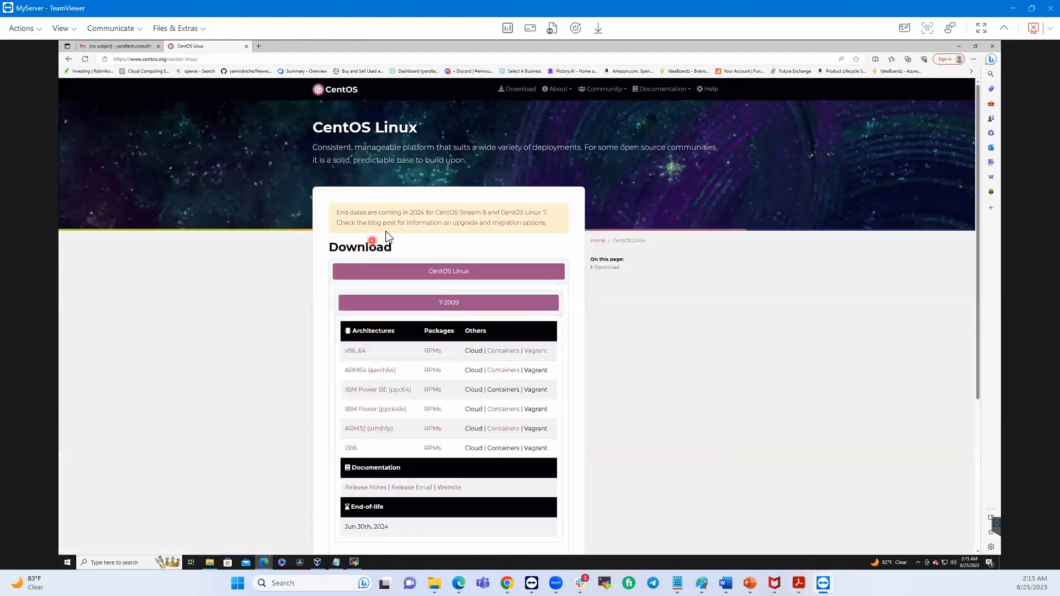
scroll(387, 238, "down", 3)
scroll(387, 236, "up", 3)
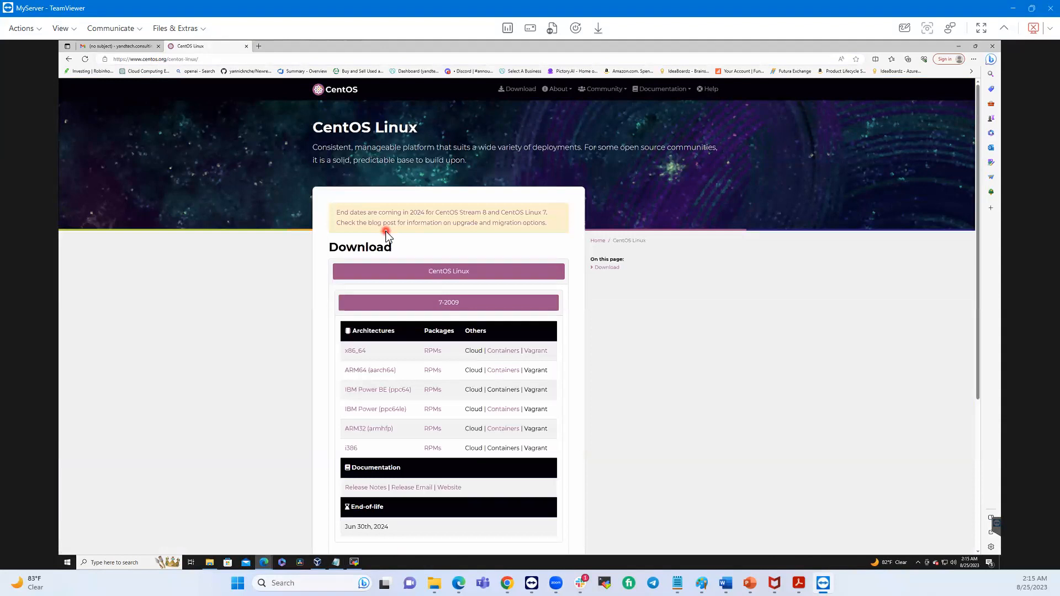
left_click(360, 352)
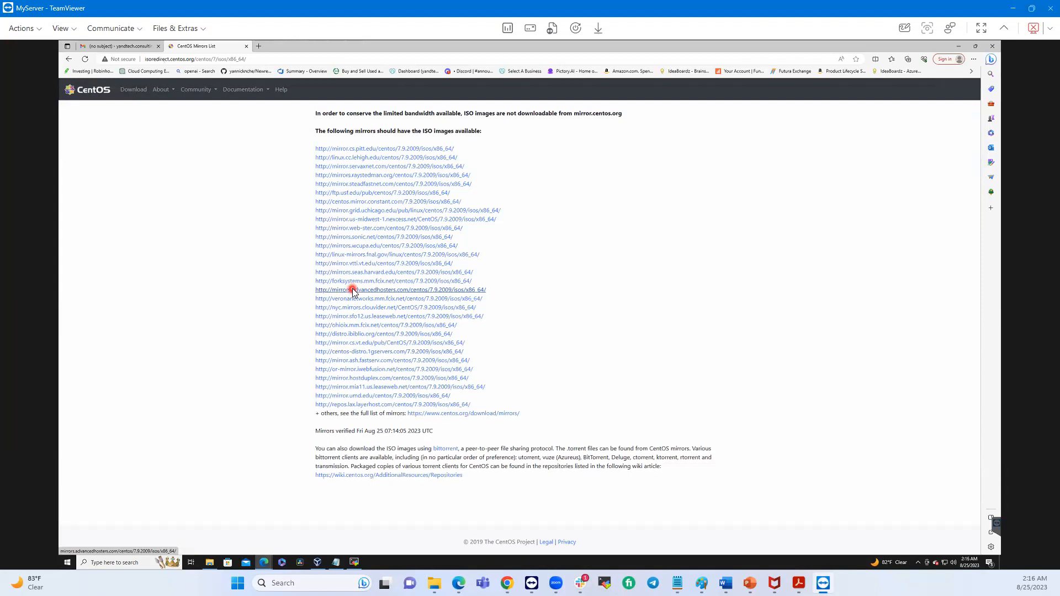
left_click(385, 159)
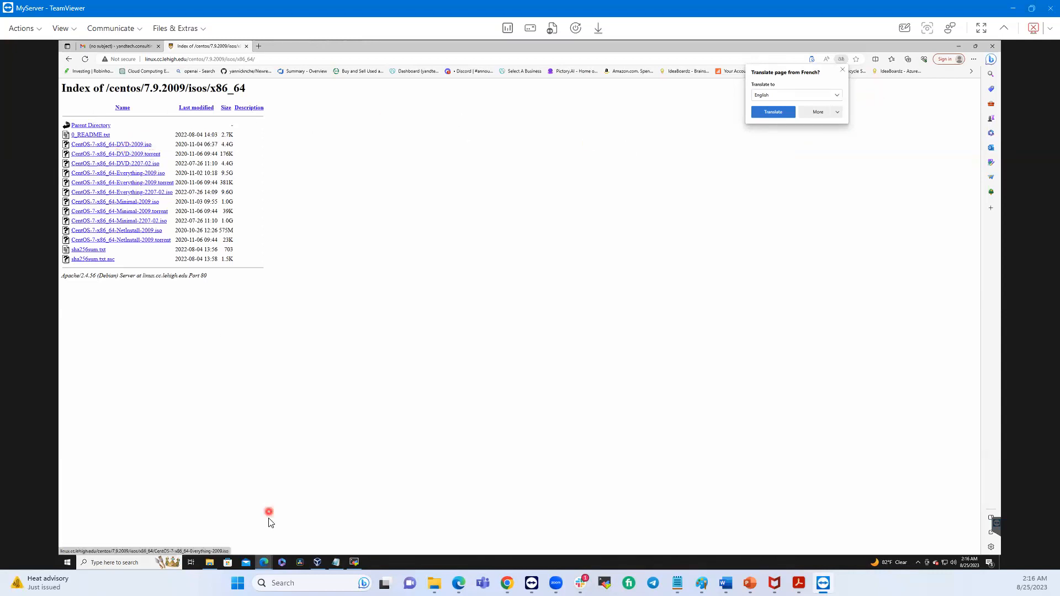
Step: Look in File Explorer's Operating System folder for the already downloaded CentOS-7-x86_64-DVD-1804 image, and minimize the window
left_click(209, 563)
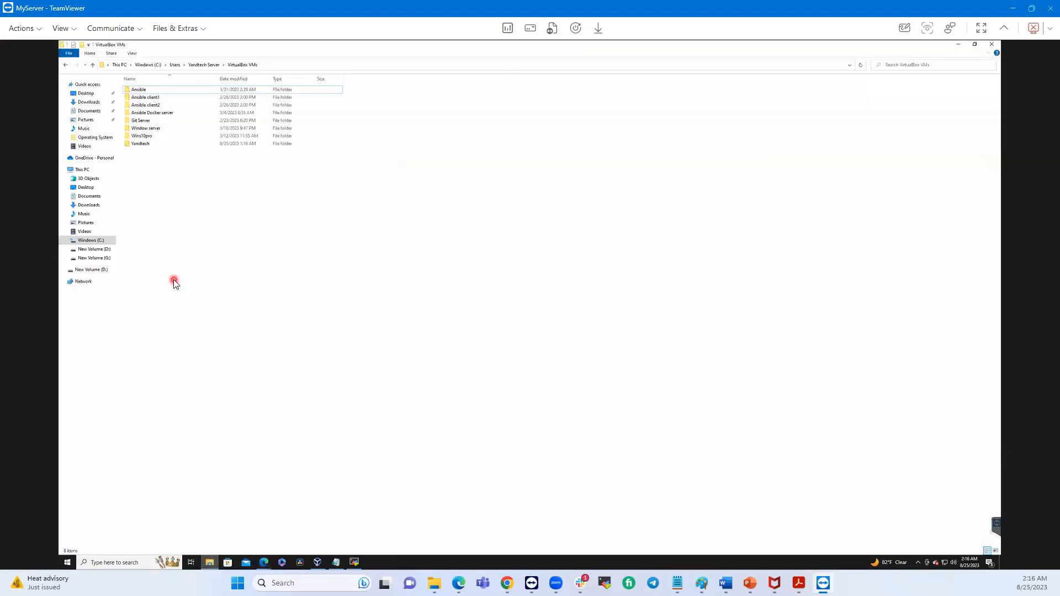
left_click(93, 137)
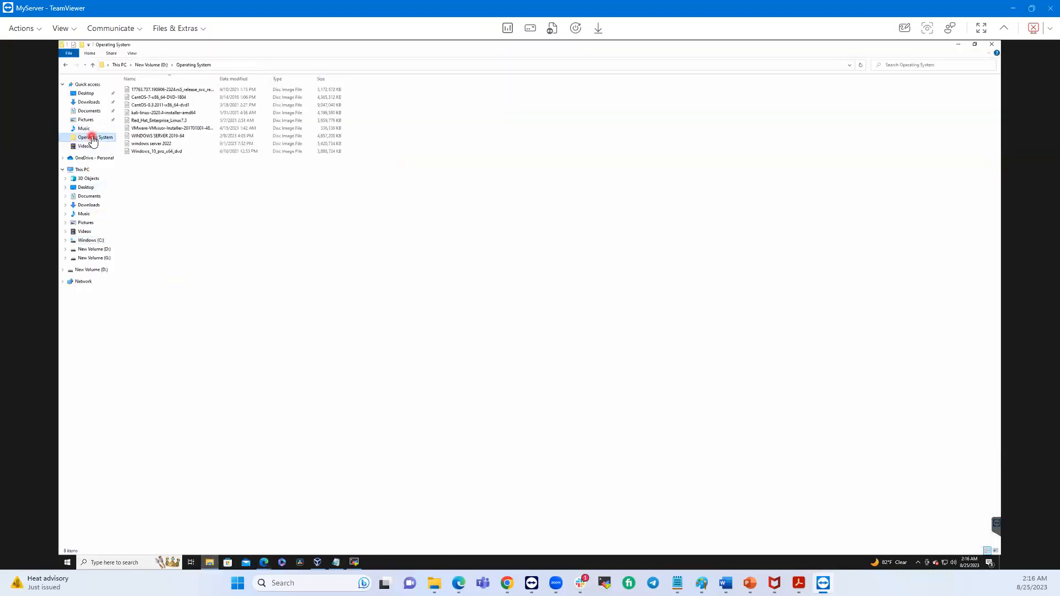
left_click(160, 98)
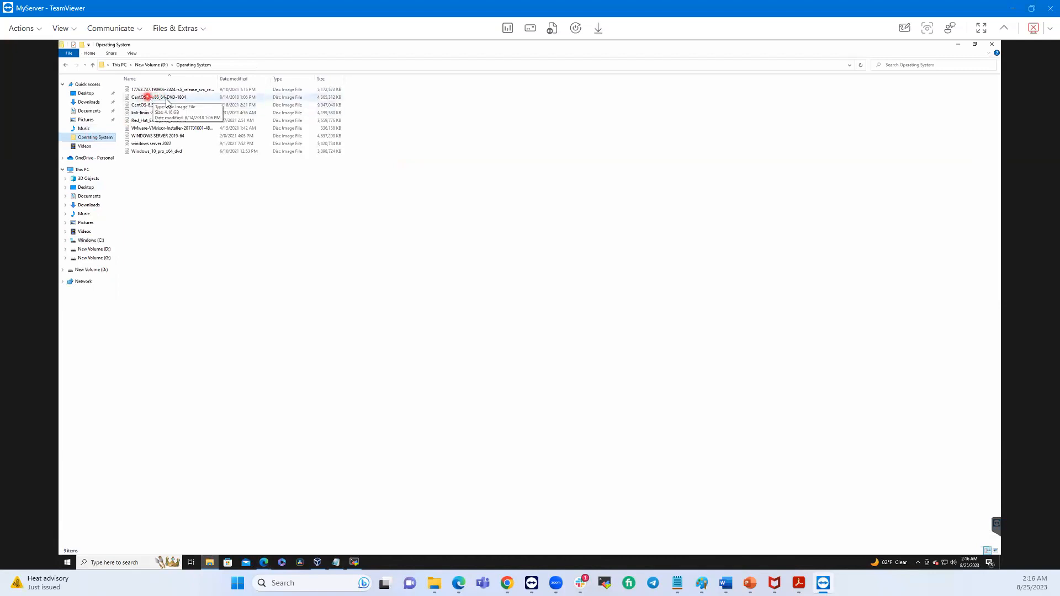
left_click(958, 44)
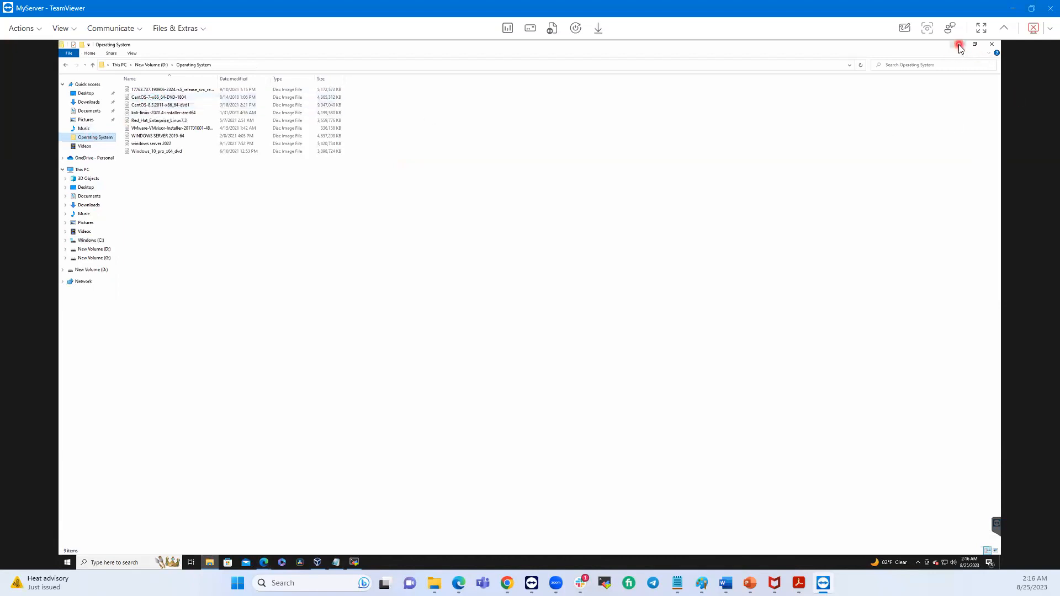
left_click(959, 46)
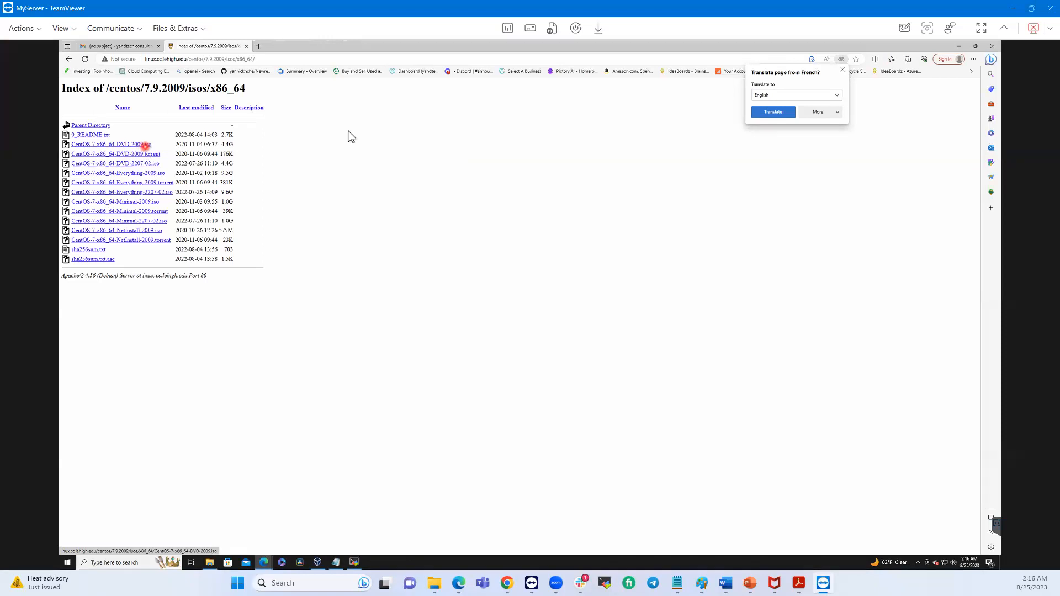
Step: Minimize the browser, return to VirtualBox, and start a new virtual machine named Centos7
left_click(954, 49)
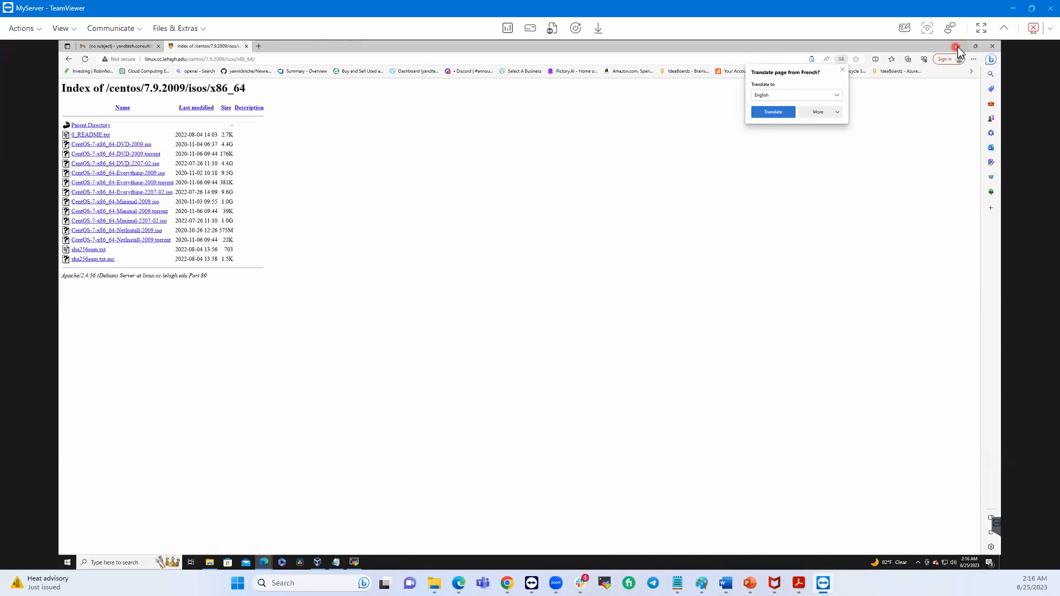
left_click(958, 47)
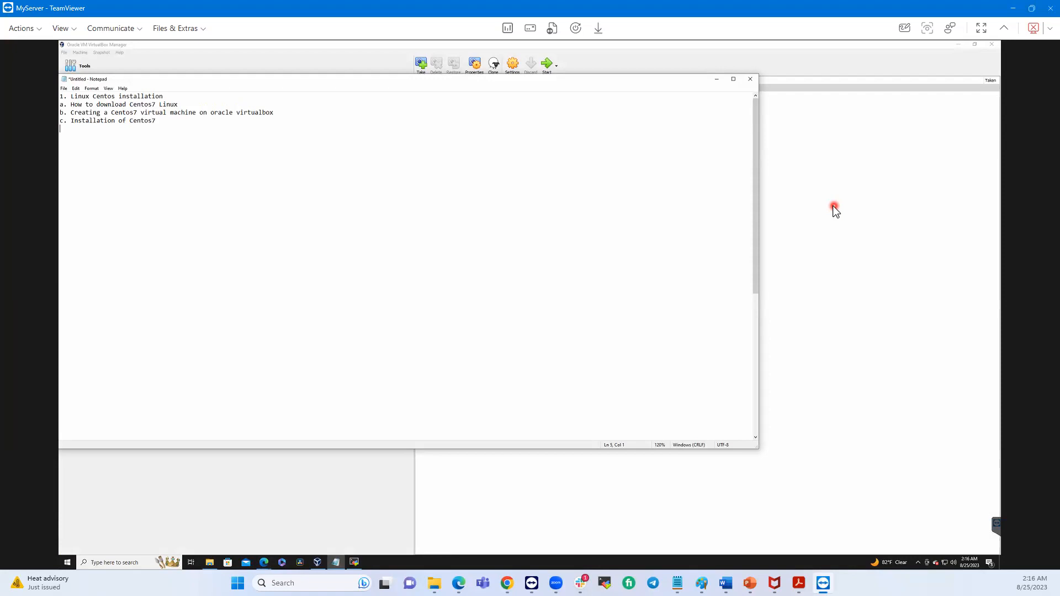
left_click(448, 508)
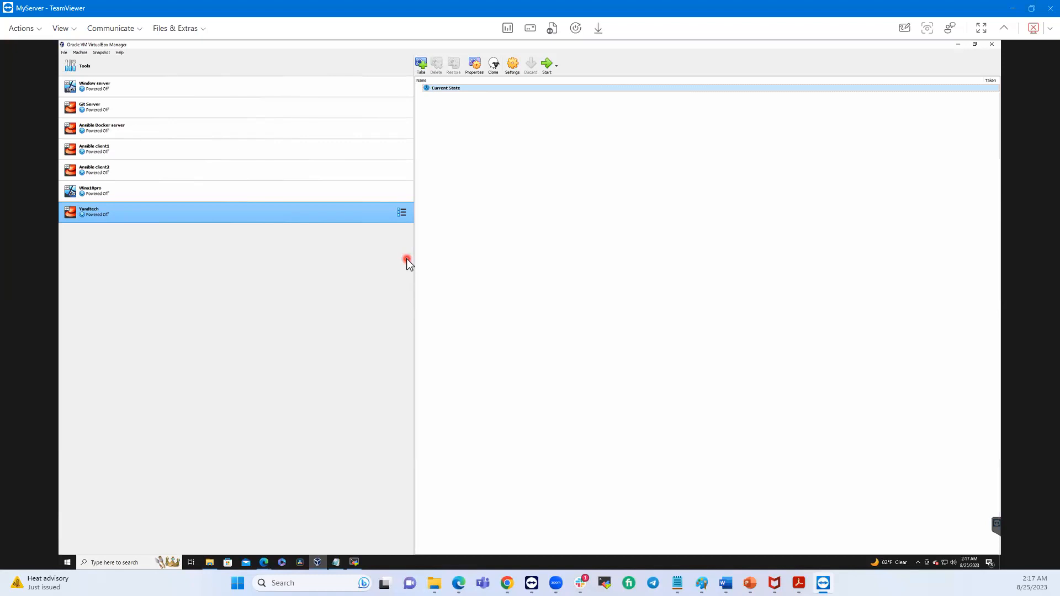
left_click(166, 68)
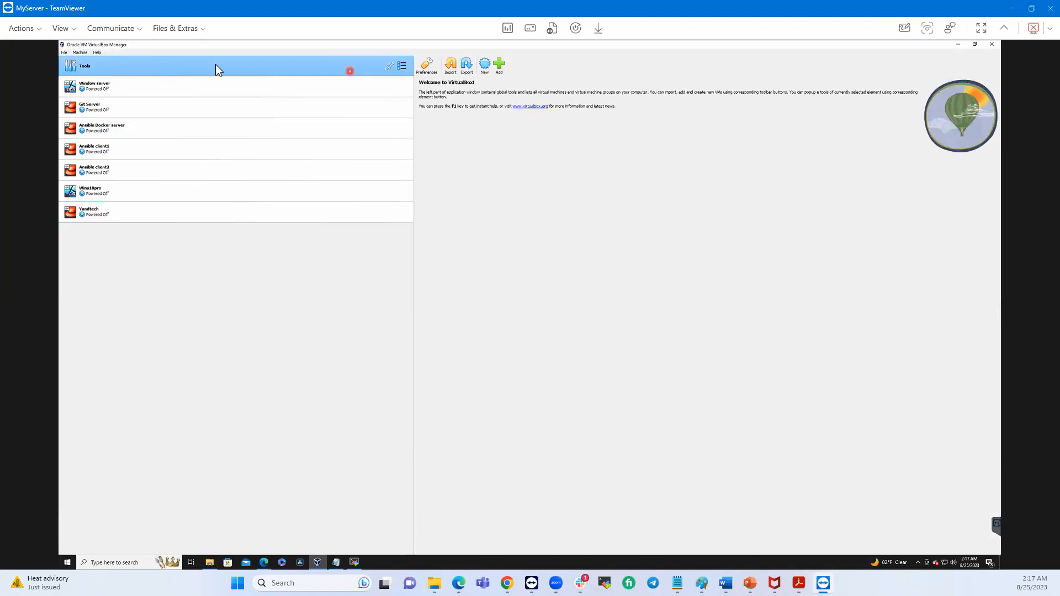
left_click(485, 67)
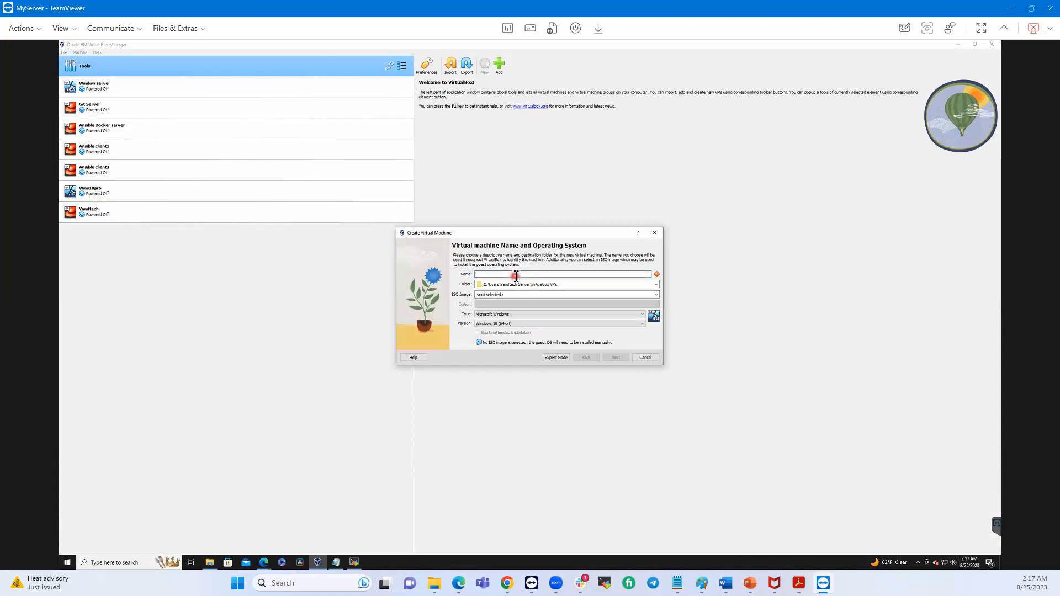
type("Centos7")
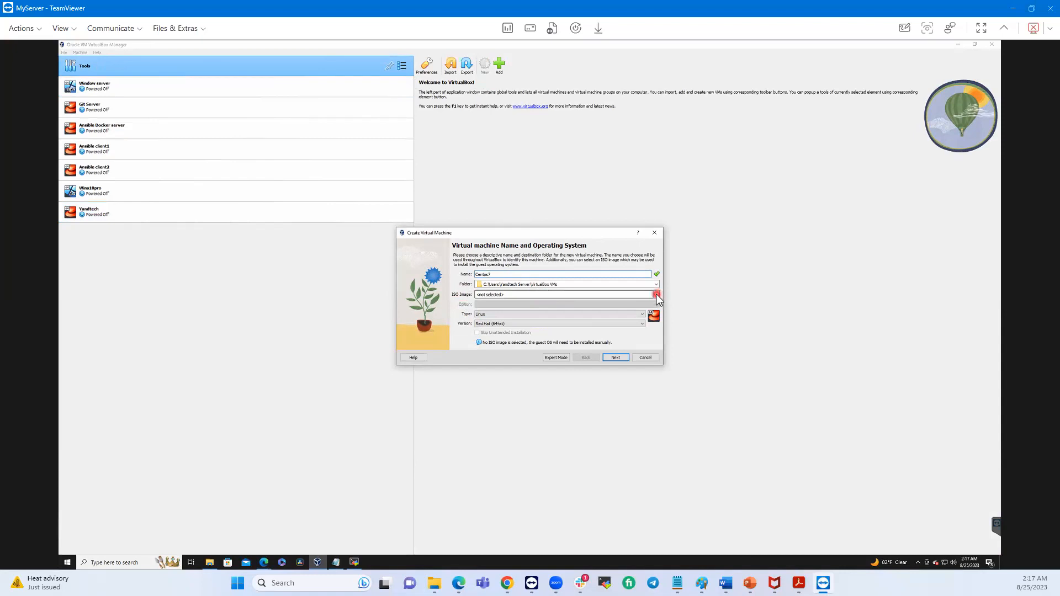
Step: Choose CentOS-7-x86_64-DVD-1804 from the Operating System folder as the virtual machine's ISO image
left_click(658, 294)
left_click(492, 306)
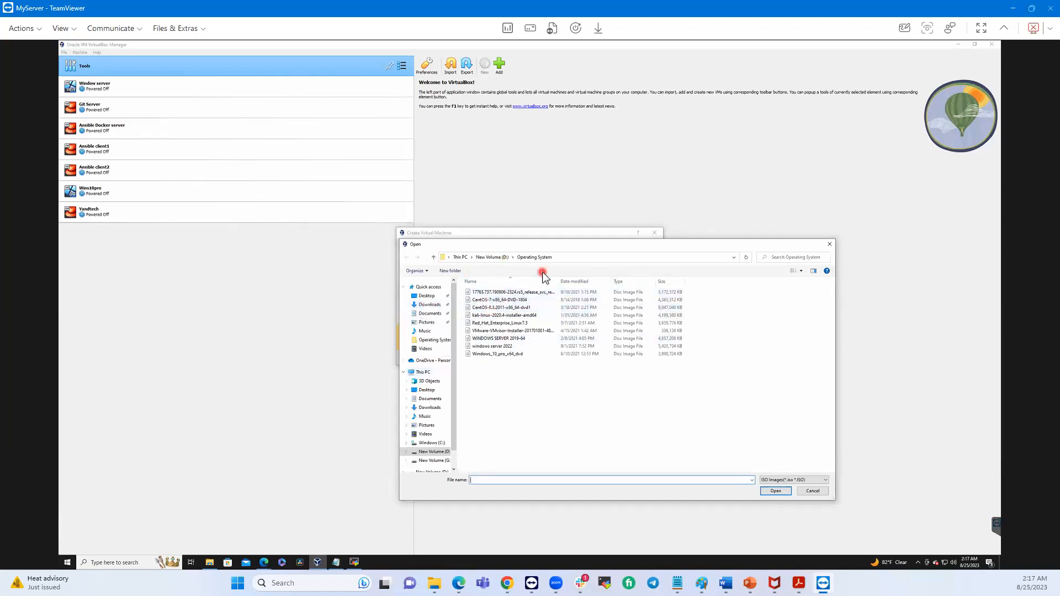
left_click(425, 305)
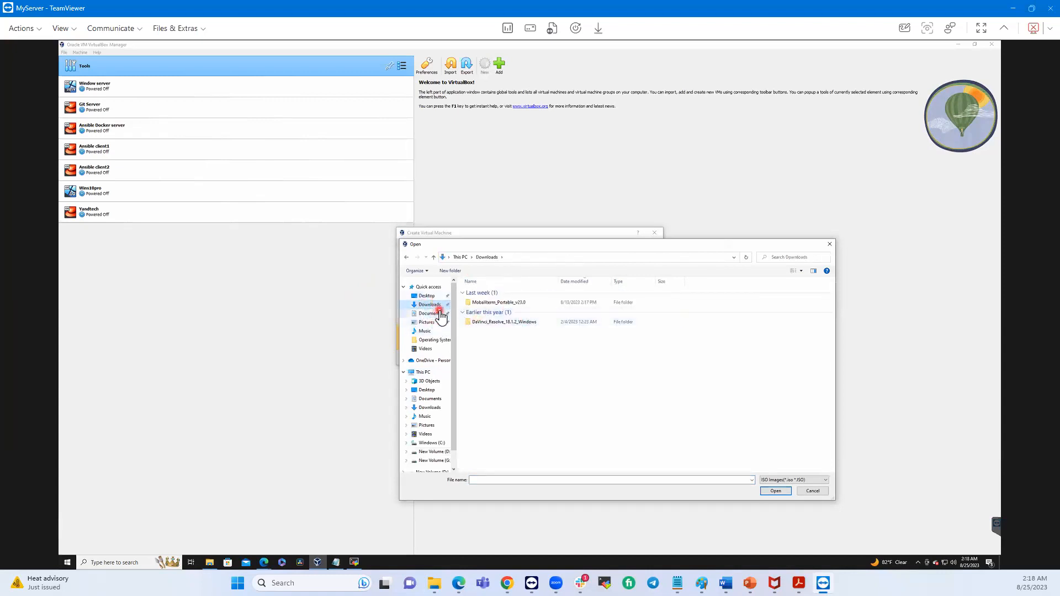
left_click(431, 341)
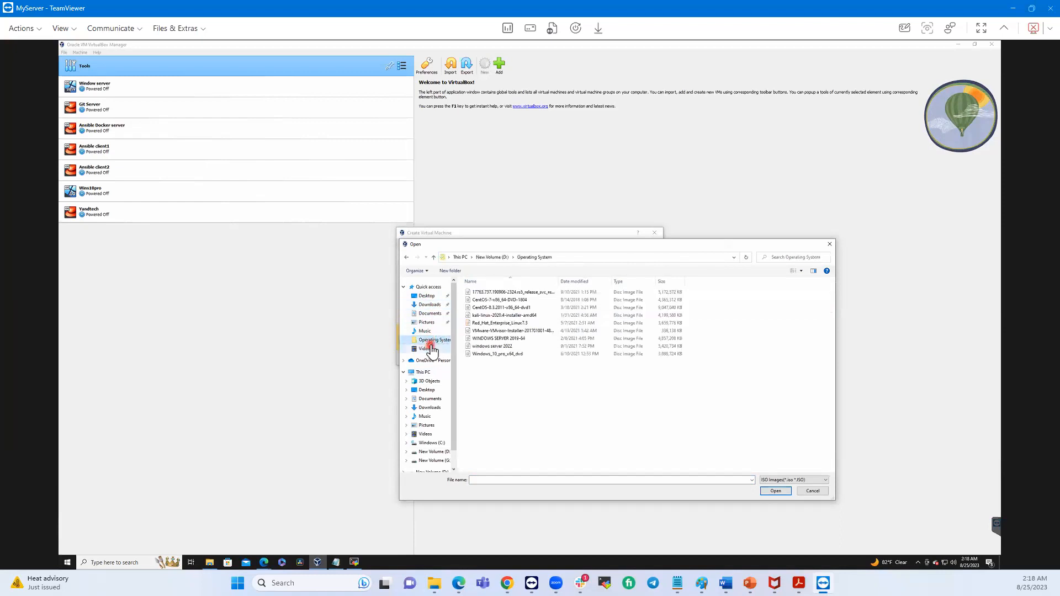
left_click(490, 302)
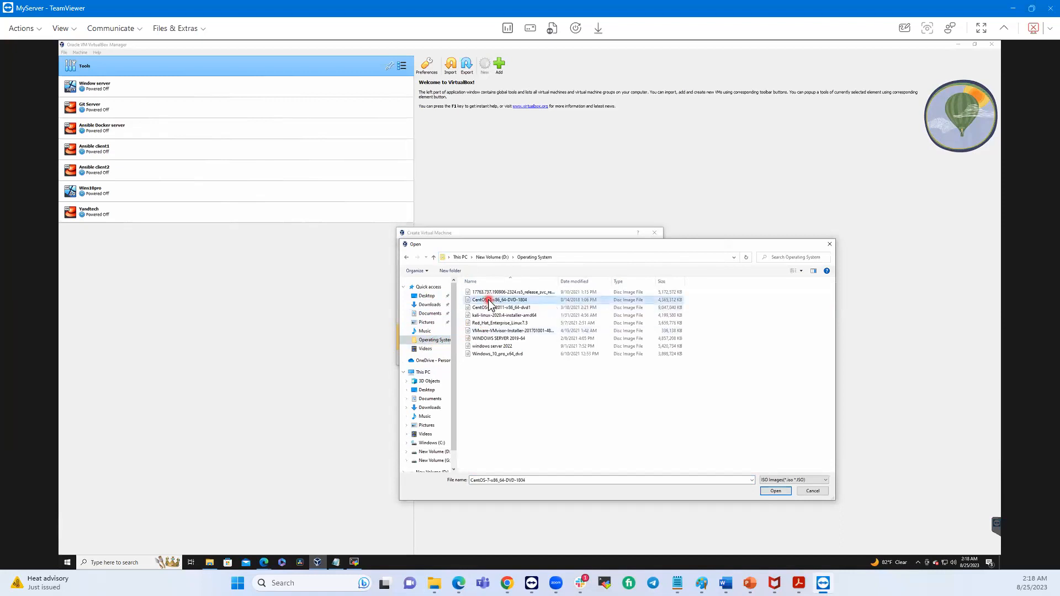
left_click(775, 491)
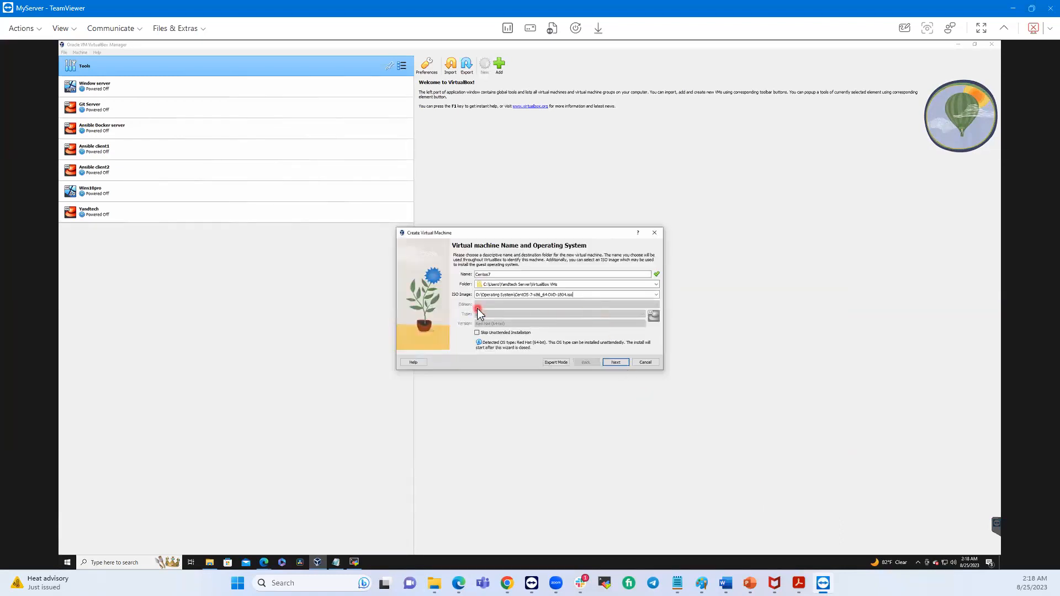
Step: Set the wizard to skip the unattended installation and continue to the hardware settings
left_click(577, 295)
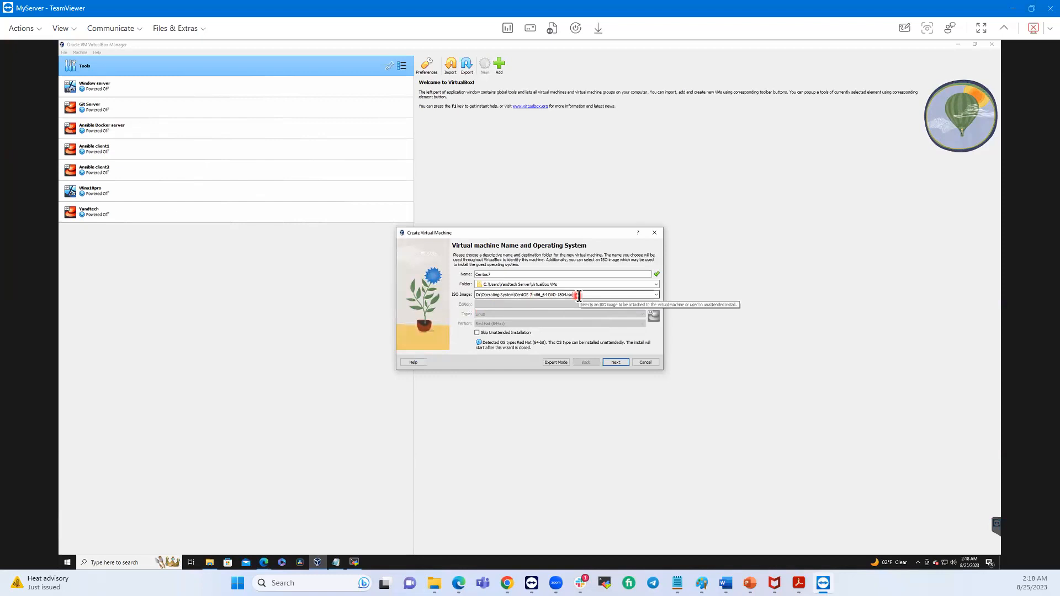
left_click(476, 333)
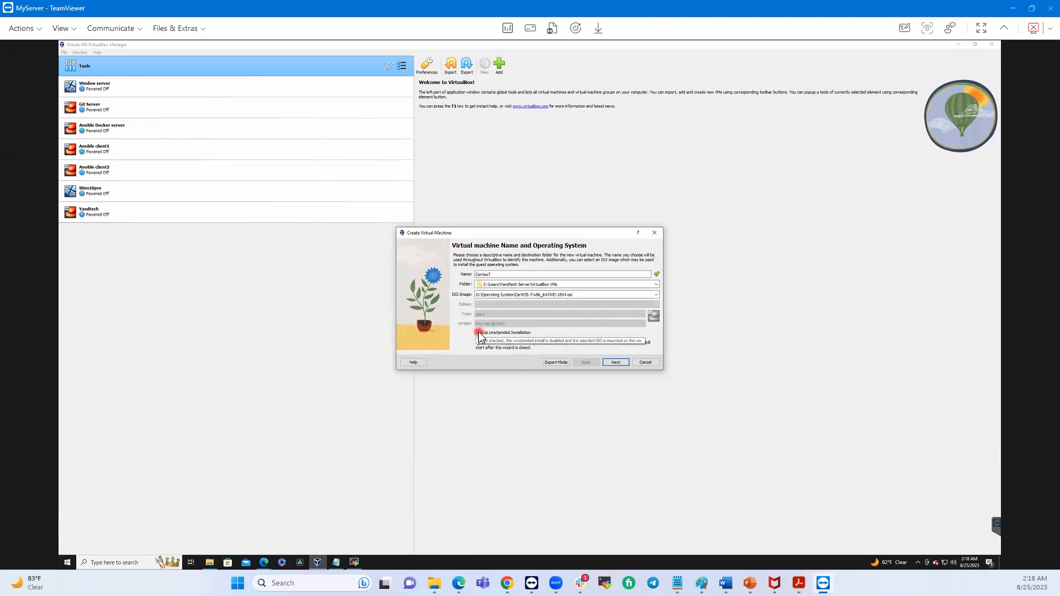
left_click(478, 333)
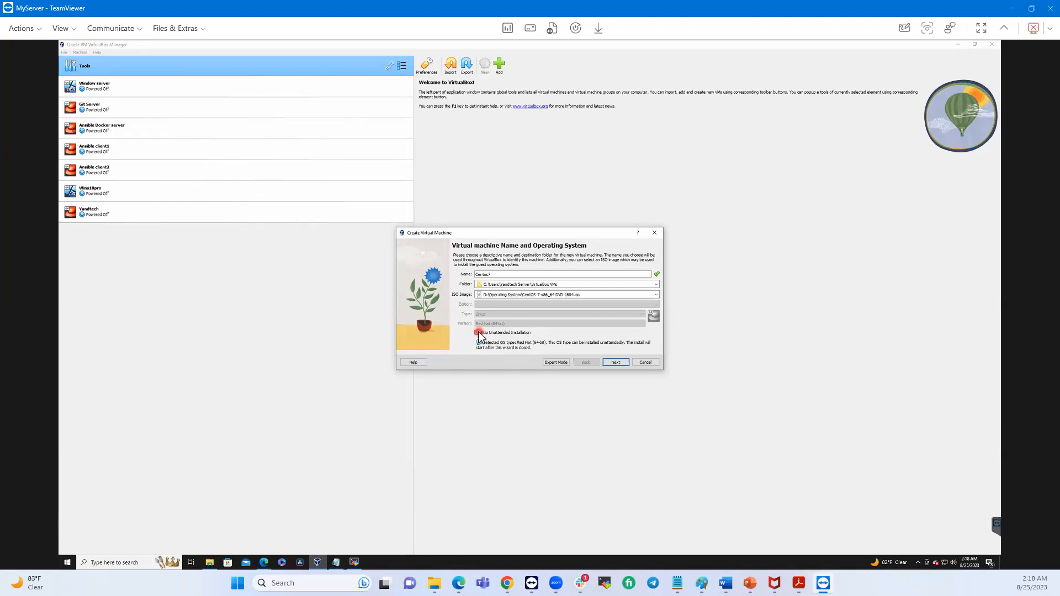
left_click(615, 362)
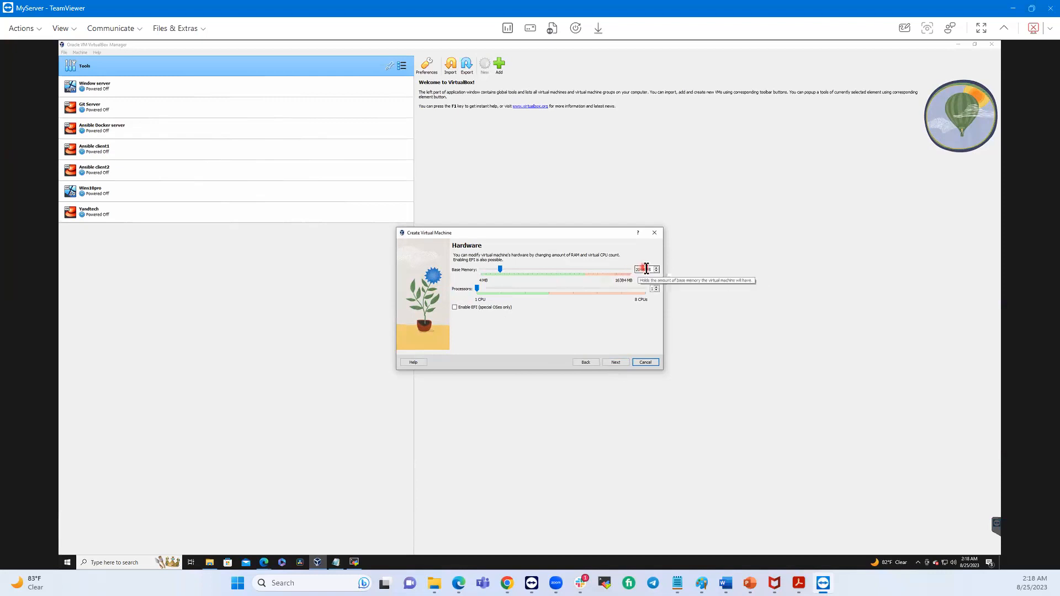
Step: Enter 2048 MB as the virtual machine's base memory and try raising the allocation slightly above it
left_click_drag(647, 268, 635, 269)
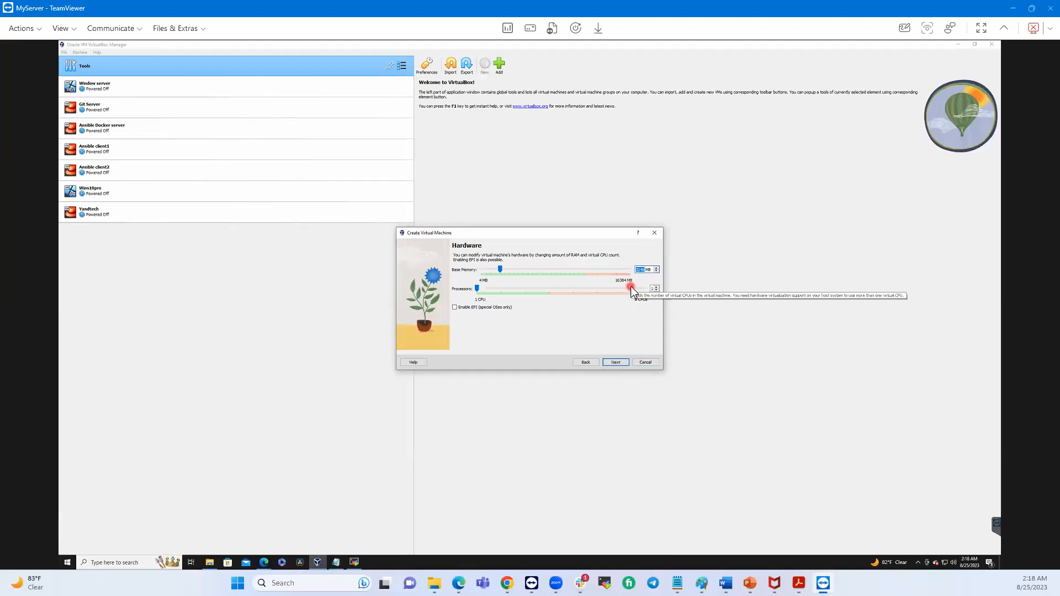
type("4")
key("BackSpace")
key("BackSpace")
type("2048")
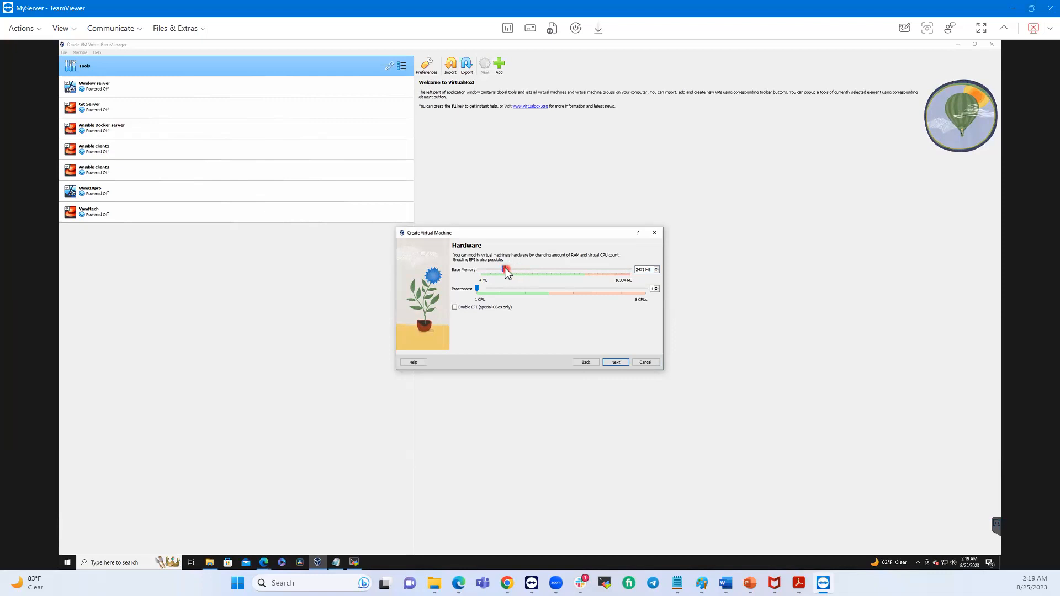
left_click_drag(512, 269, 509, 269)
Step: Switch to Notepad and add the memory conversion note "2G = 2048" below the installation outline
left_click(336, 564)
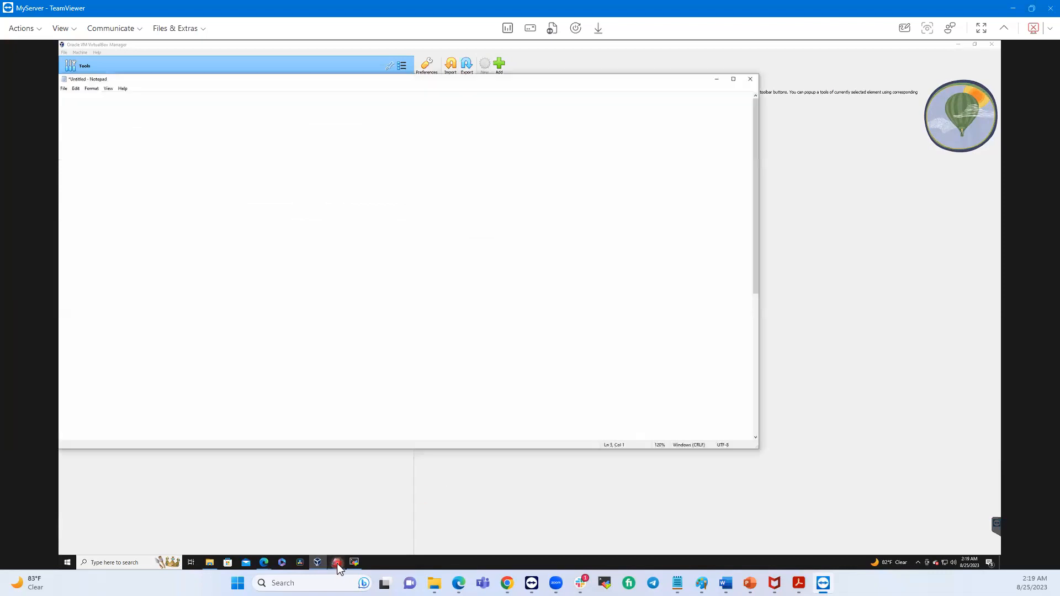
key("Return")
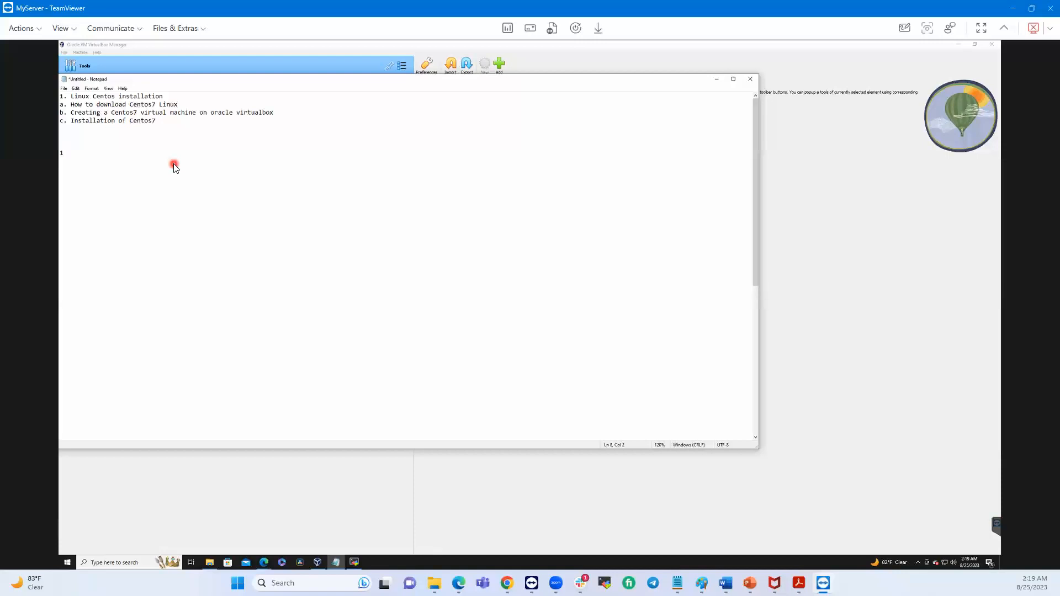
type("1G = ")
type("20")
key("Return")
left_click(64, 154)
key("BackSpace")
type("2")
left_click(107, 153)
key("Down")
key("Down")
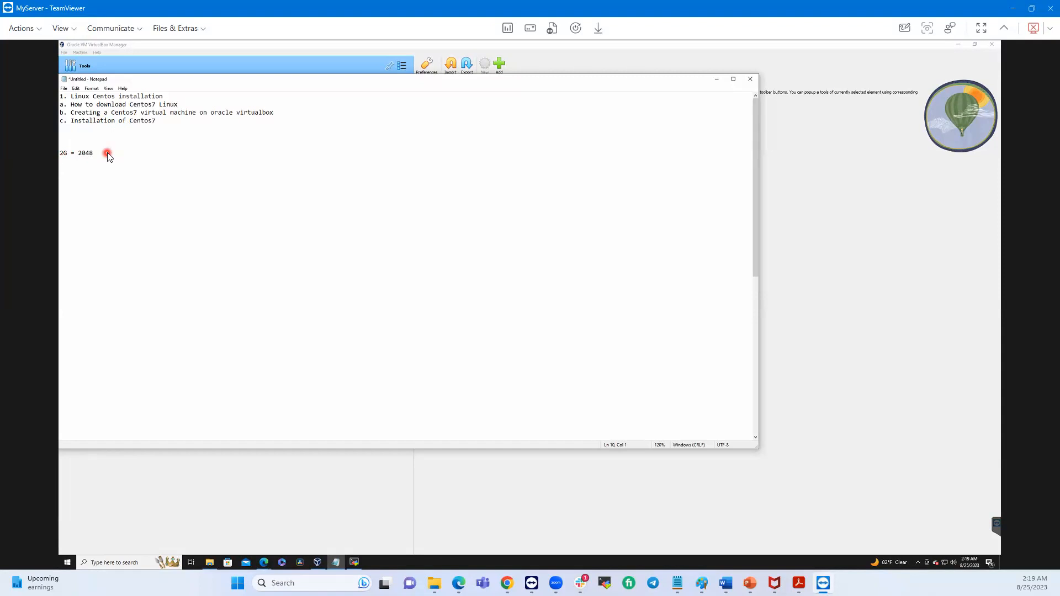
Step: Add the memory conversion note "4G = 4096" below the 2G line and return to the VirtualBox wizard
type("4")
type("G = 4096")
left_click(807, 205)
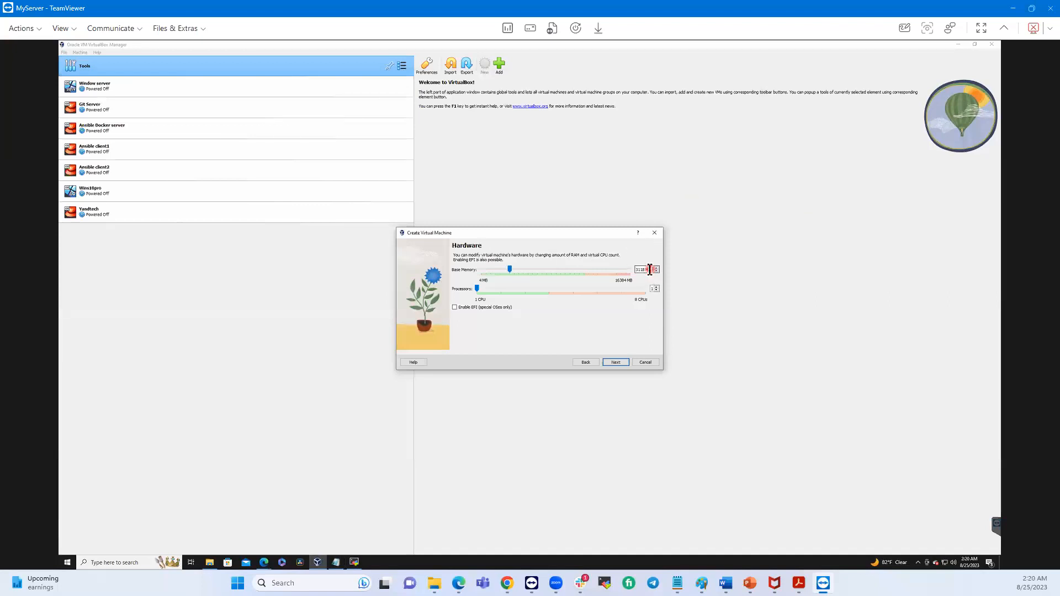
Step: Set the virtual machine's base memory to 4096 MB with 2 processors and continue to the virtual hard disk settings
left_click_drag(645, 269, 631, 269)
type("4096")
left_click(657, 286)
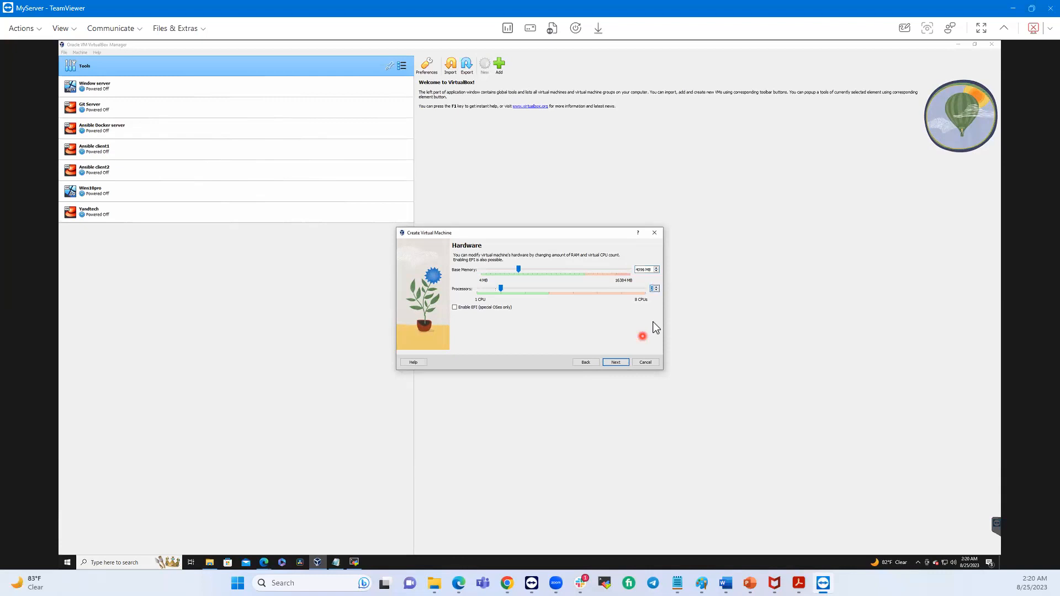
left_click(614, 362)
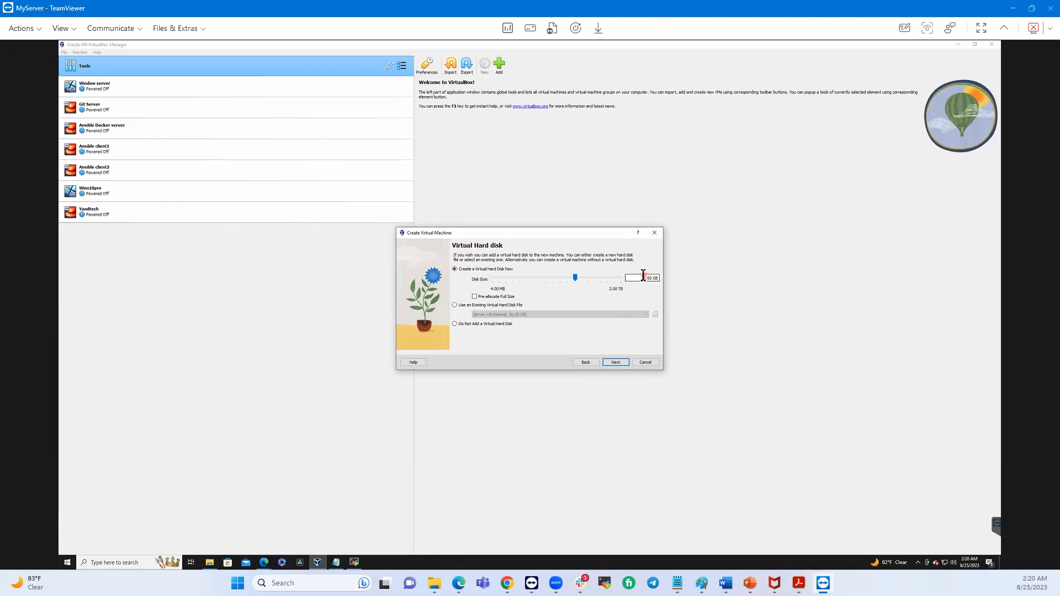
Step: Set the new virtual hard disk's size to 40 GB and finish creating the virtual machine
type("4")
left_click(616, 362)
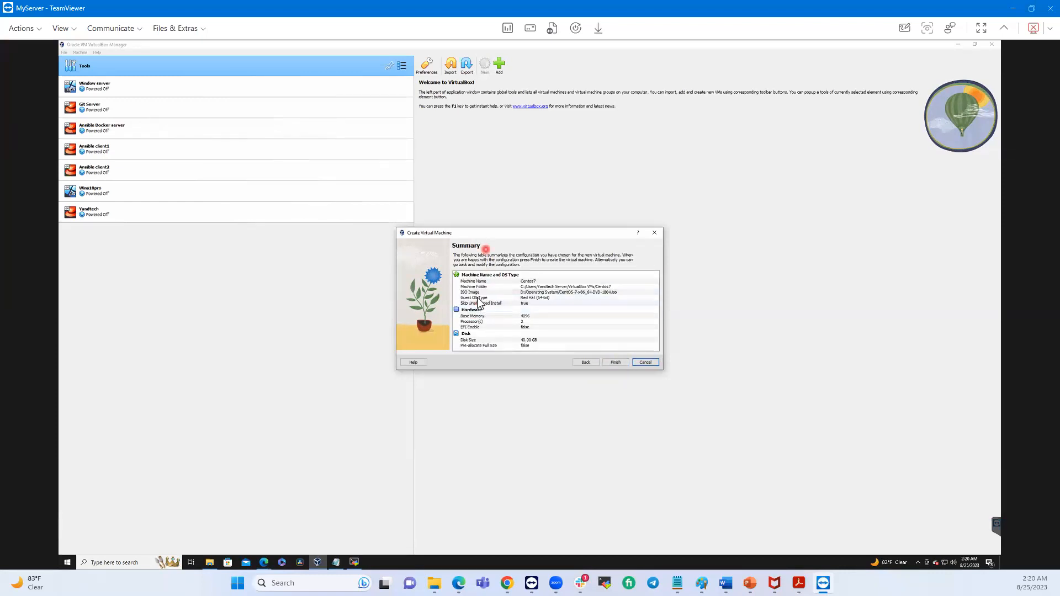
left_click(622, 362)
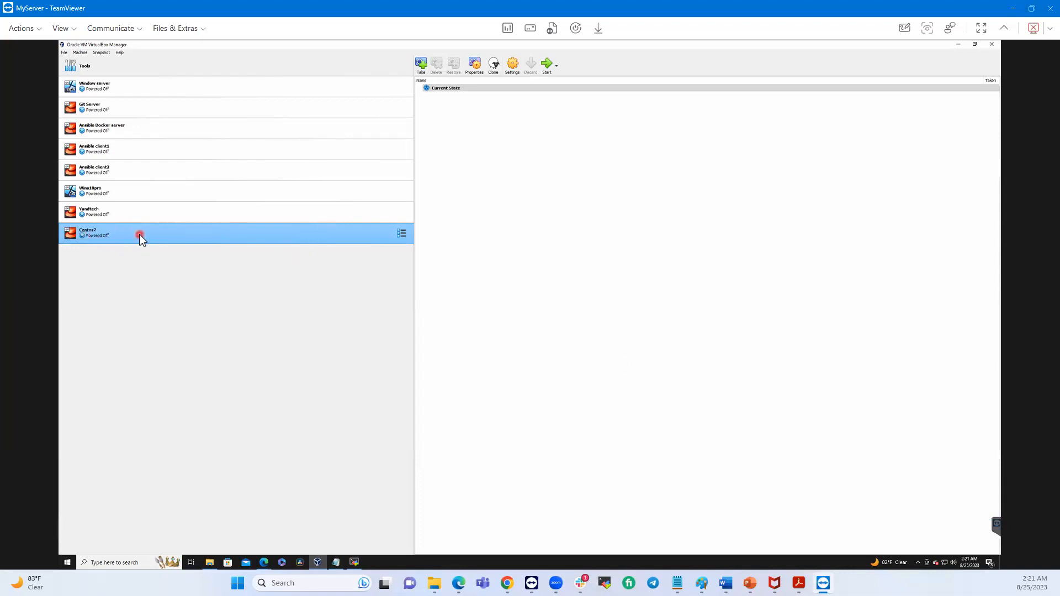
Step: Review the Centos7 machine's base memory, processor and virtual hard disk details in its settings
left_click(514, 64)
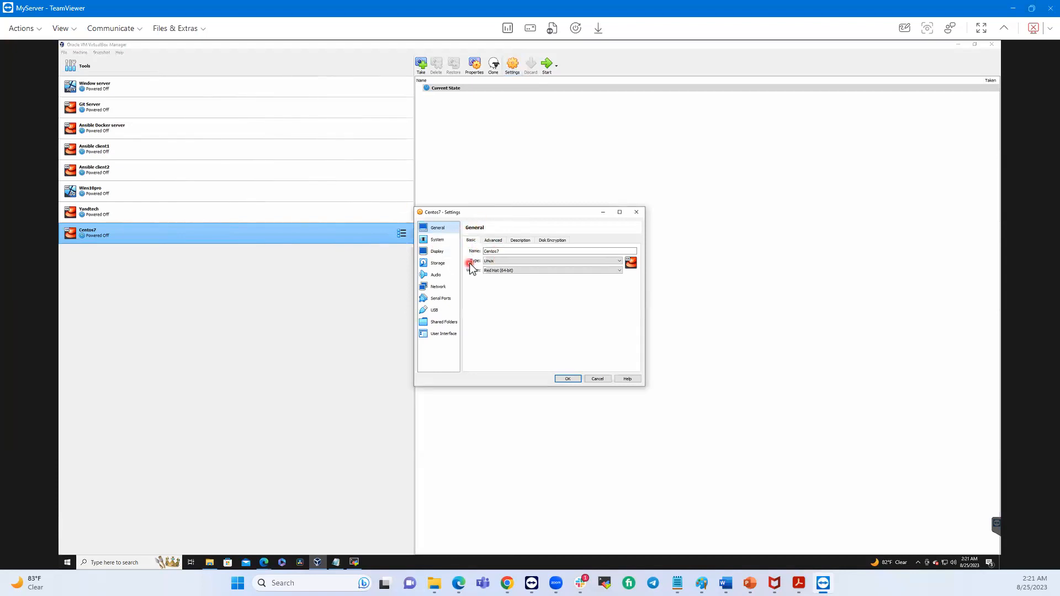
left_click(438, 241)
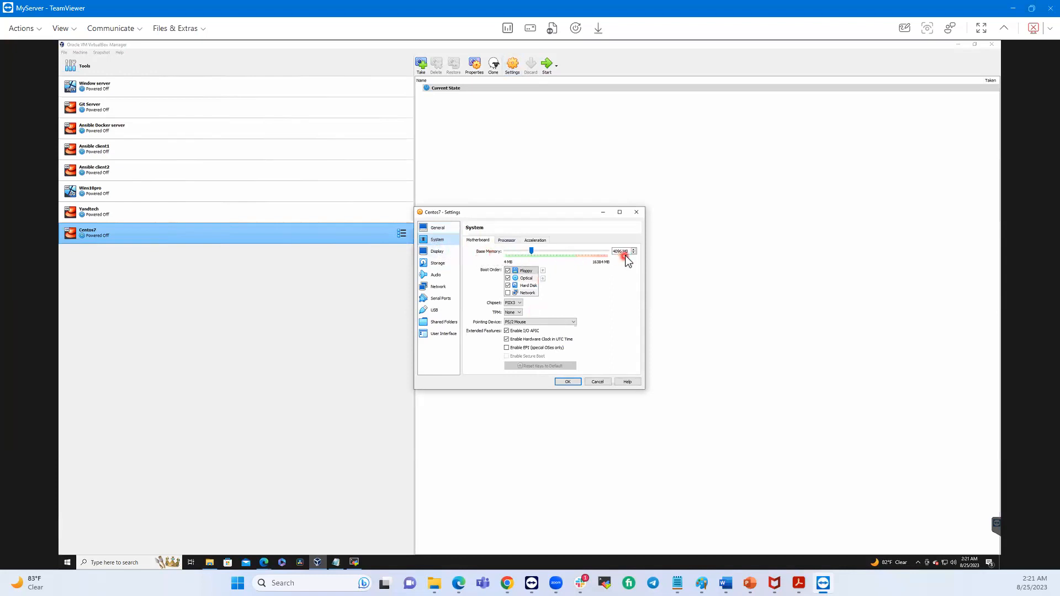
left_click(507, 241)
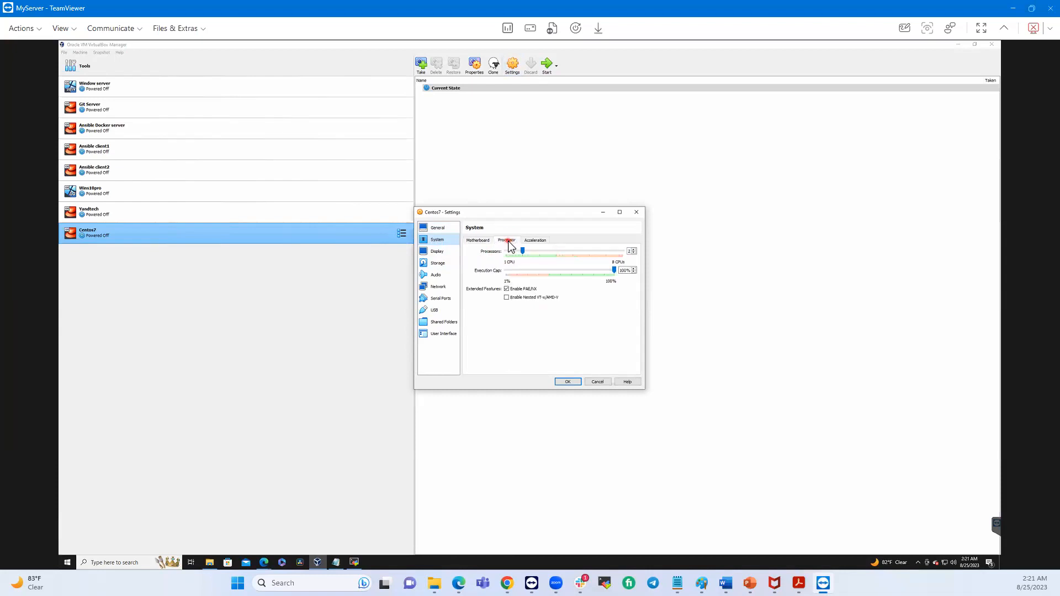
left_click(437, 264)
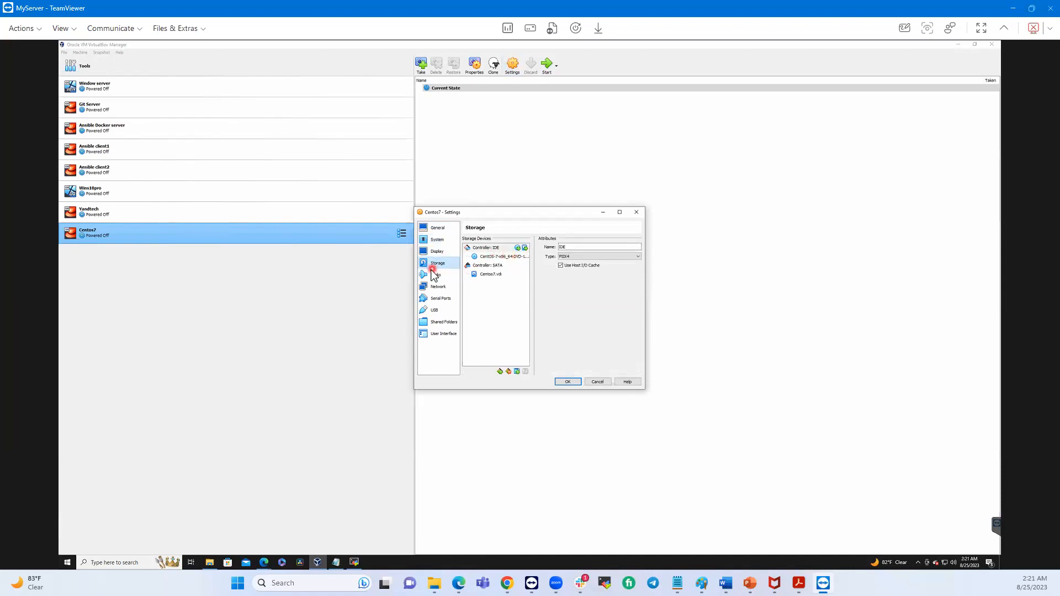
left_click(493, 275)
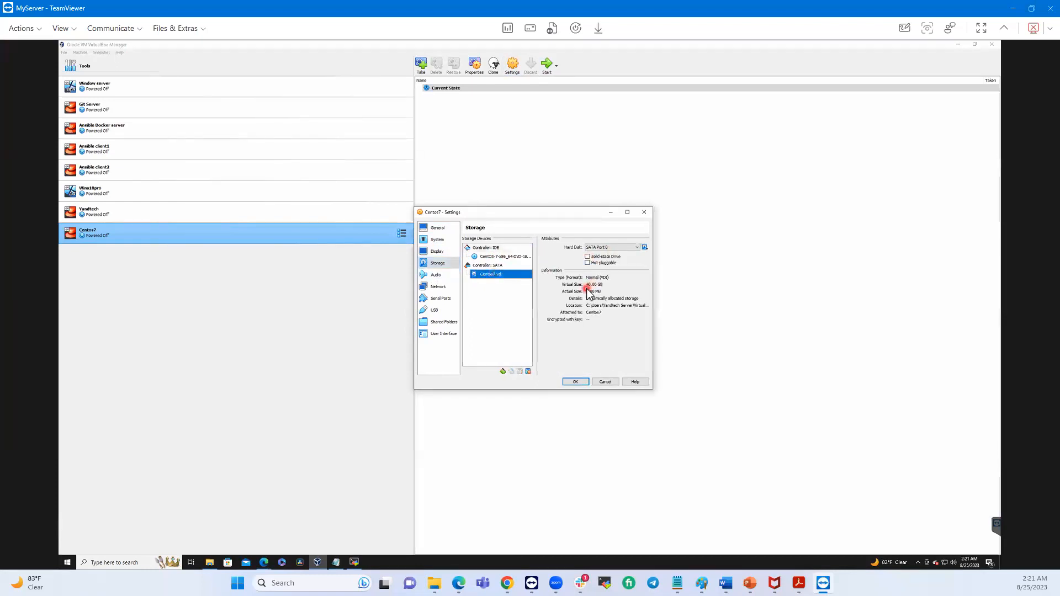
Step: Attach network adapter 1 to Bridged Adapter using the Intel(R) Ethernet Connection I217-LM and save the settings
left_click(442, 288)
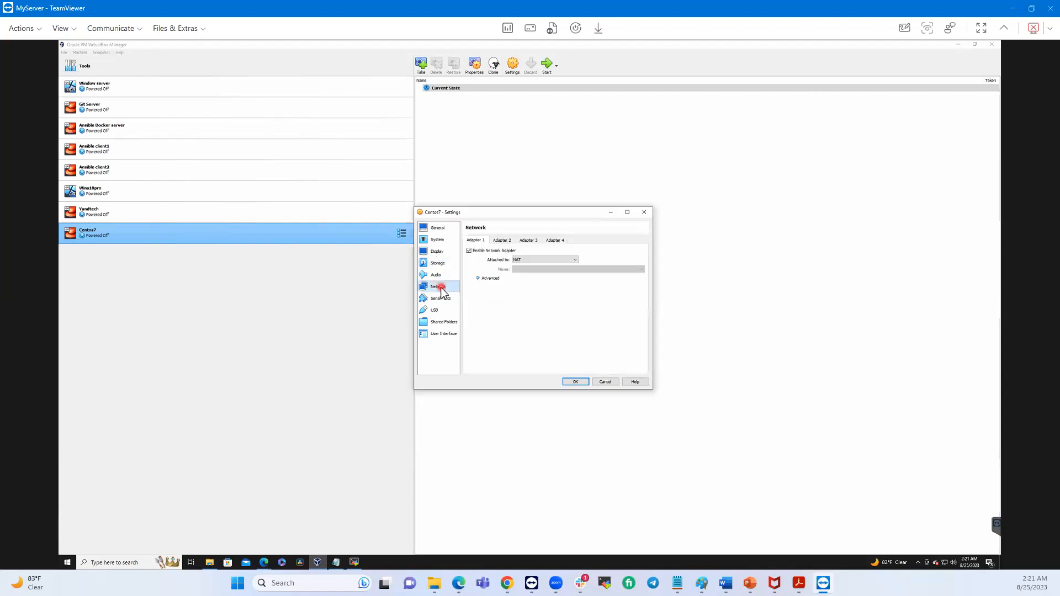
left_click(574, 259)
left_click(538, 270)
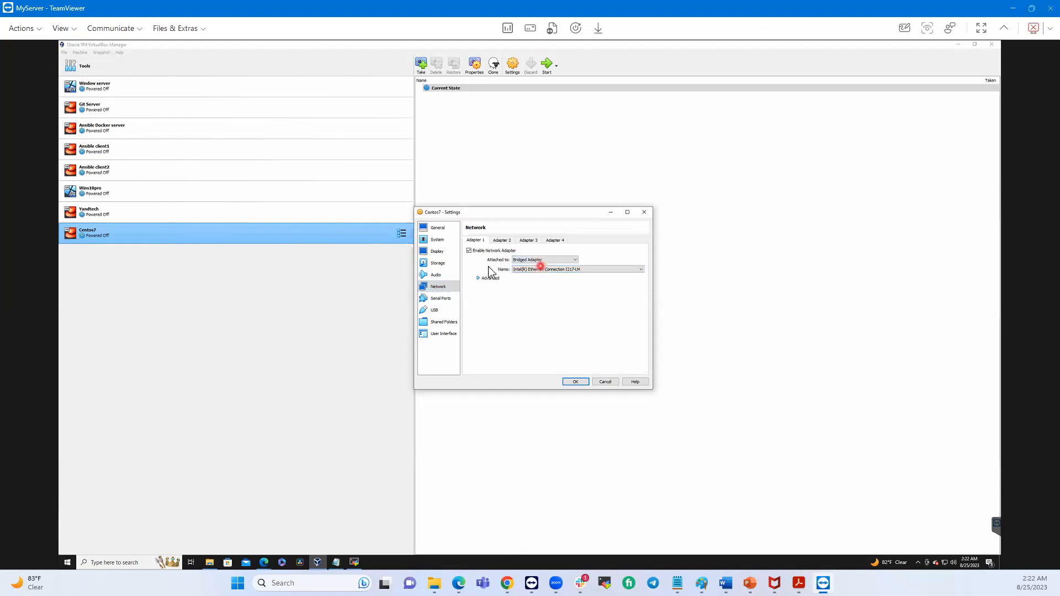
left_click(641, 269)
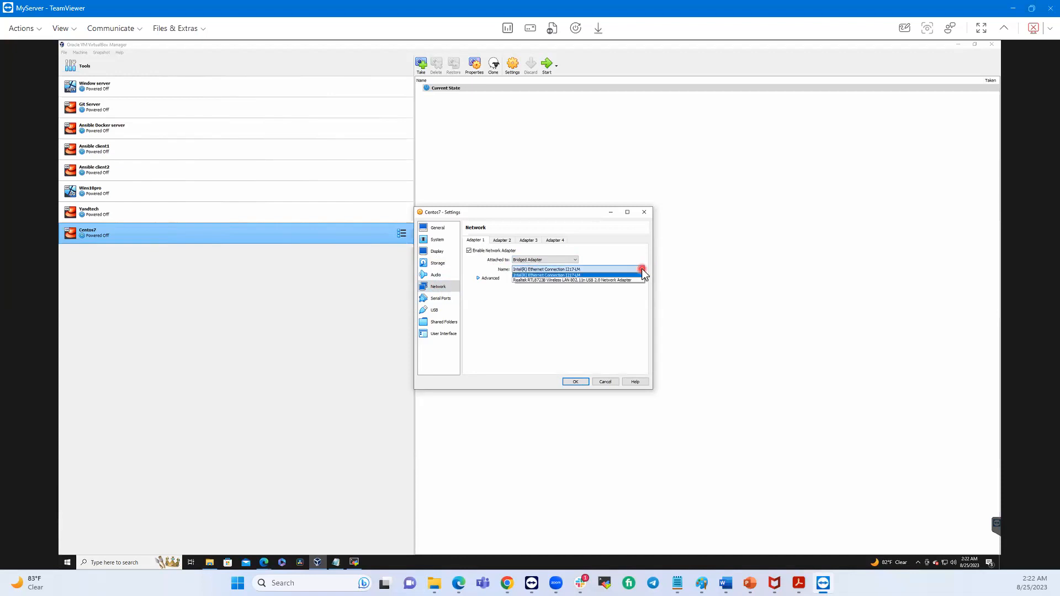
left_click(551, 275)
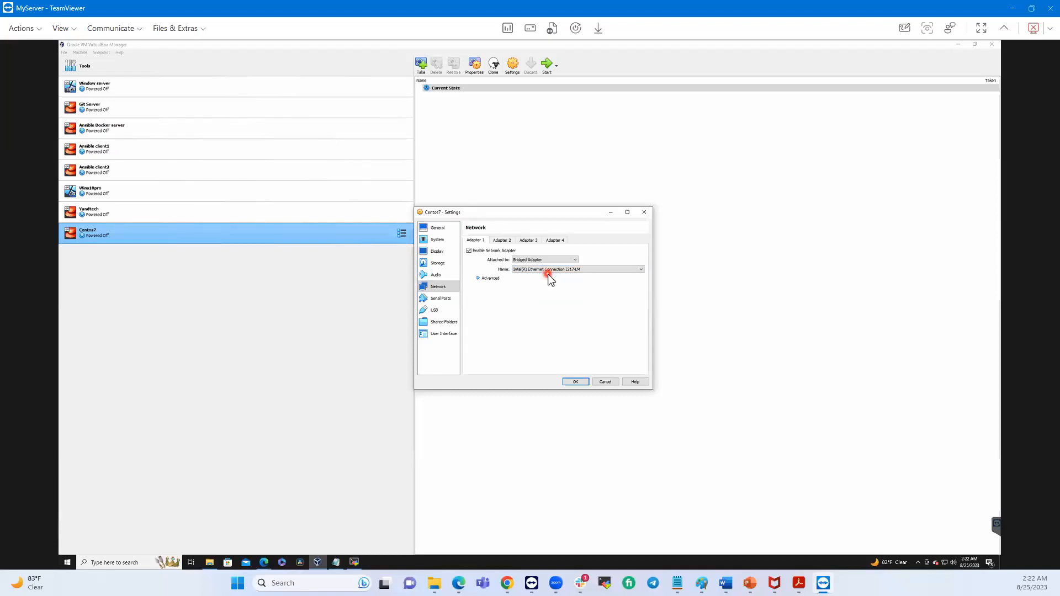
left_click(554, 270)
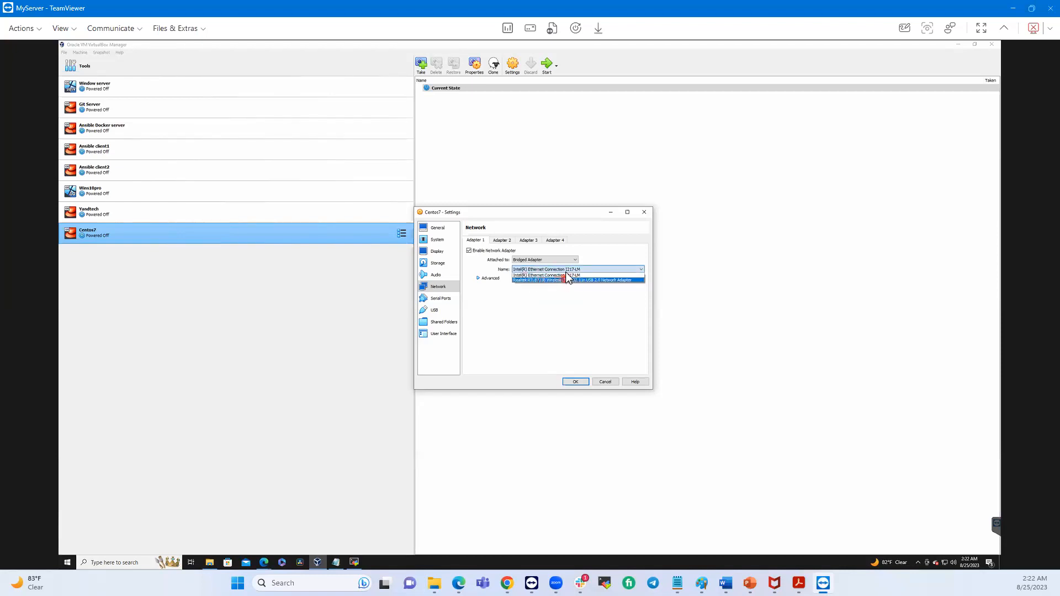
left_click(549, 275)
left_click(574, 382)
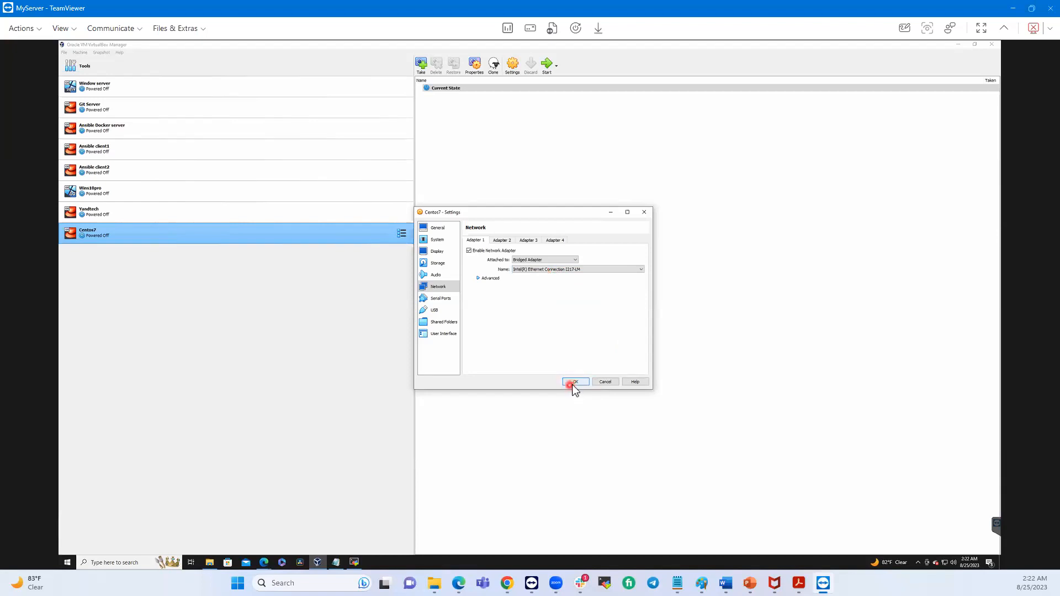
left_click(579, 382)
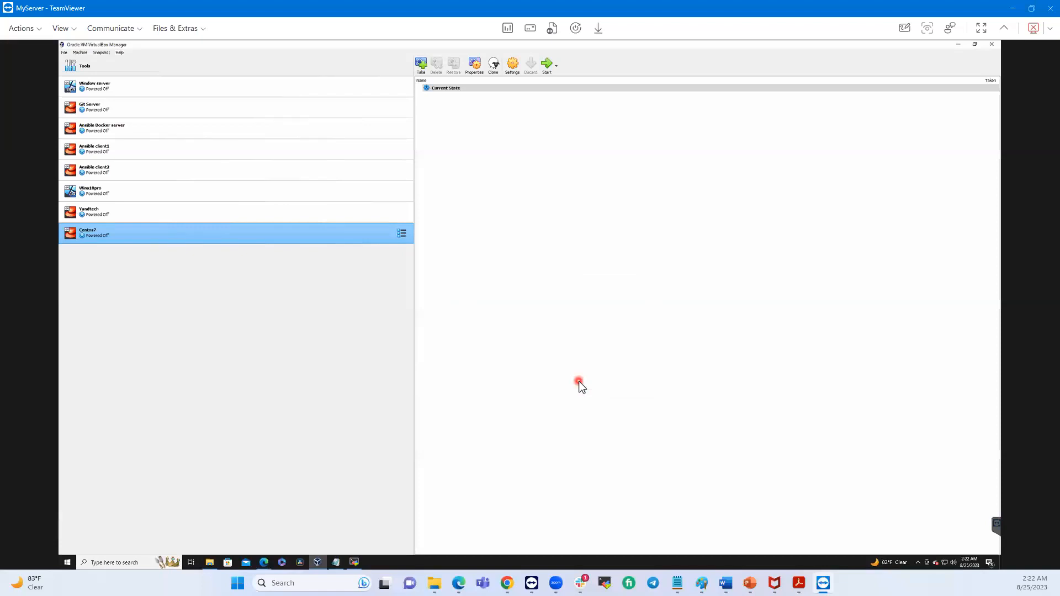
Step: Start the Centos7 virtual machine, dismiss its notifications and let it capture the mouse and keyboard
left_click(547, 64)
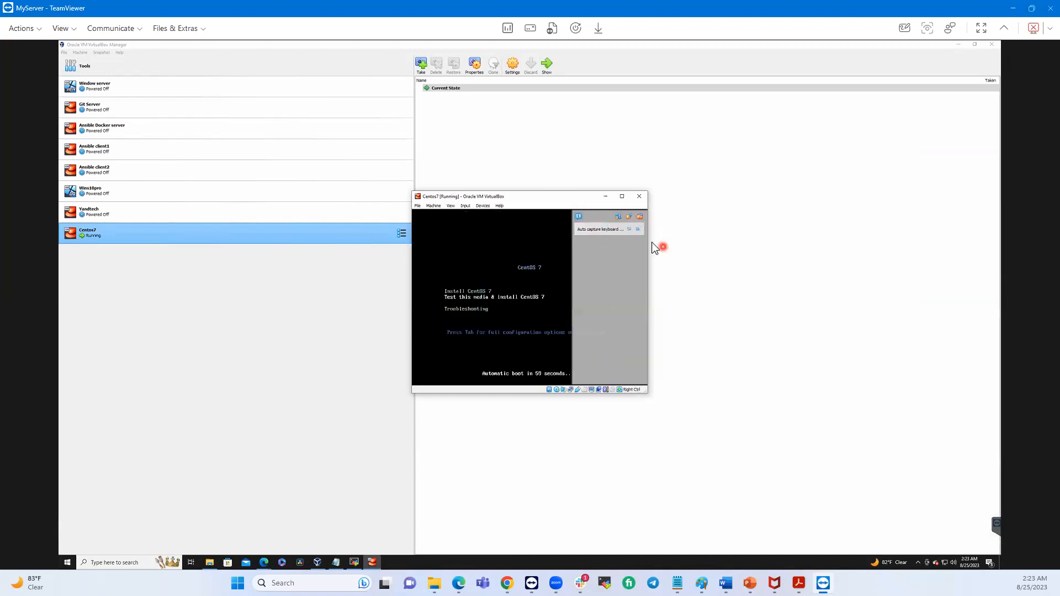
left_click(639, 216)
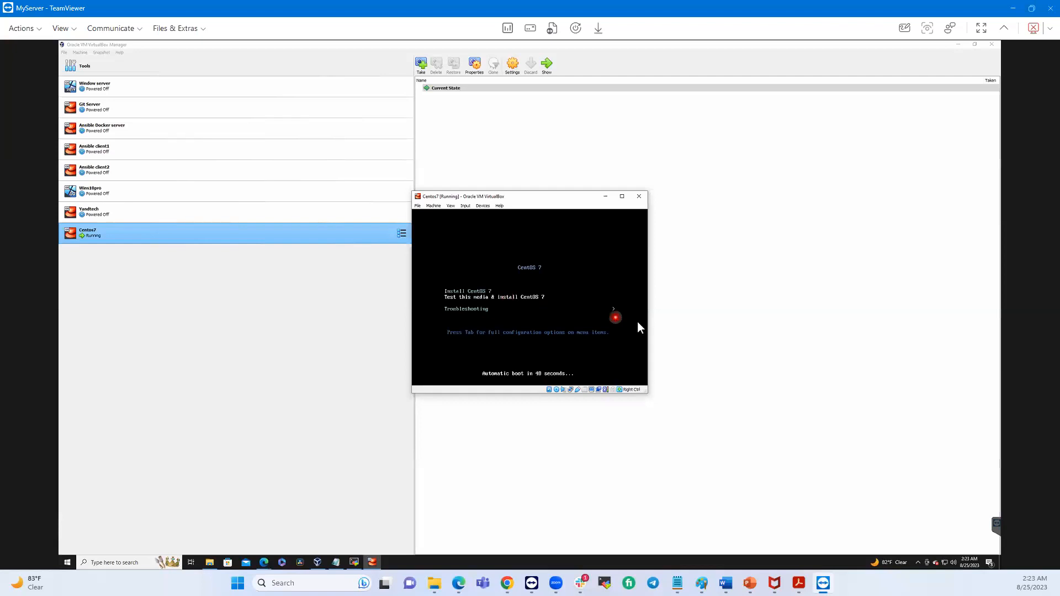
left_click(517, 281)
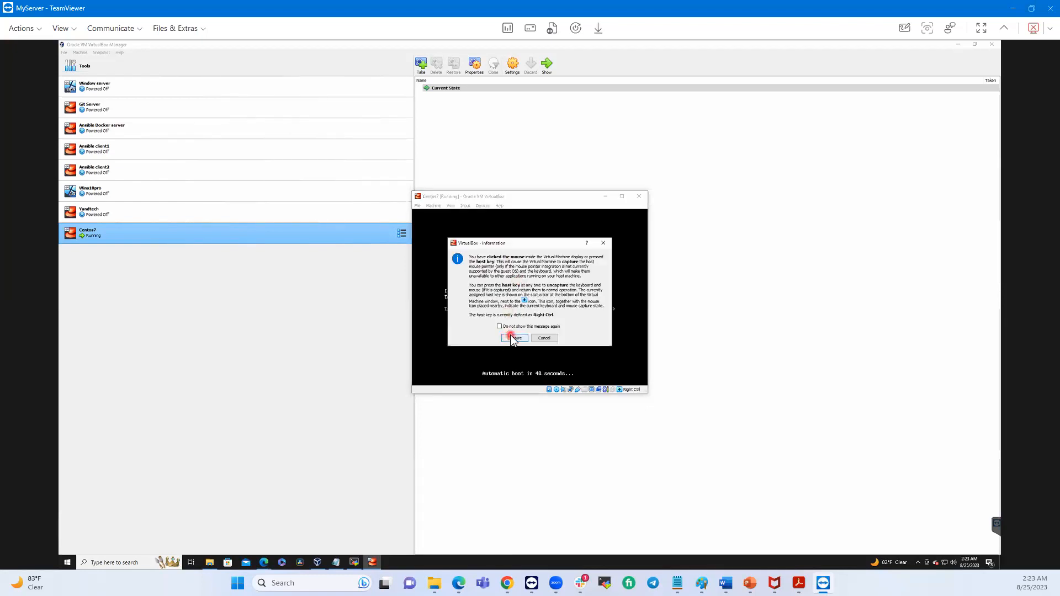
left_click(513, 338)
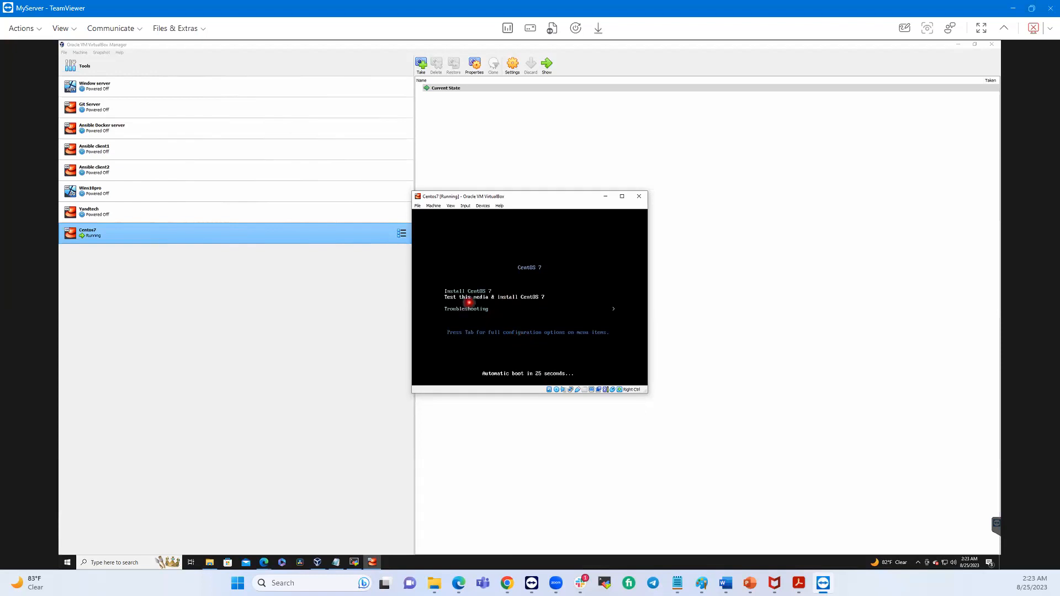
Step: Boot the Install CentOS 7 option and dismiss the mouse integration notification
key("Up")
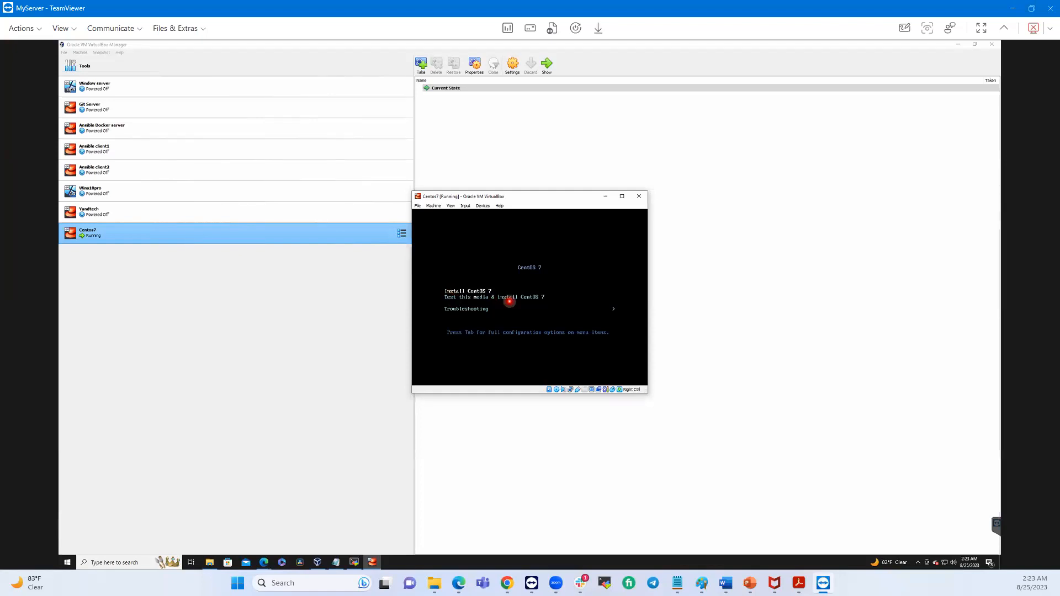
key("Return")
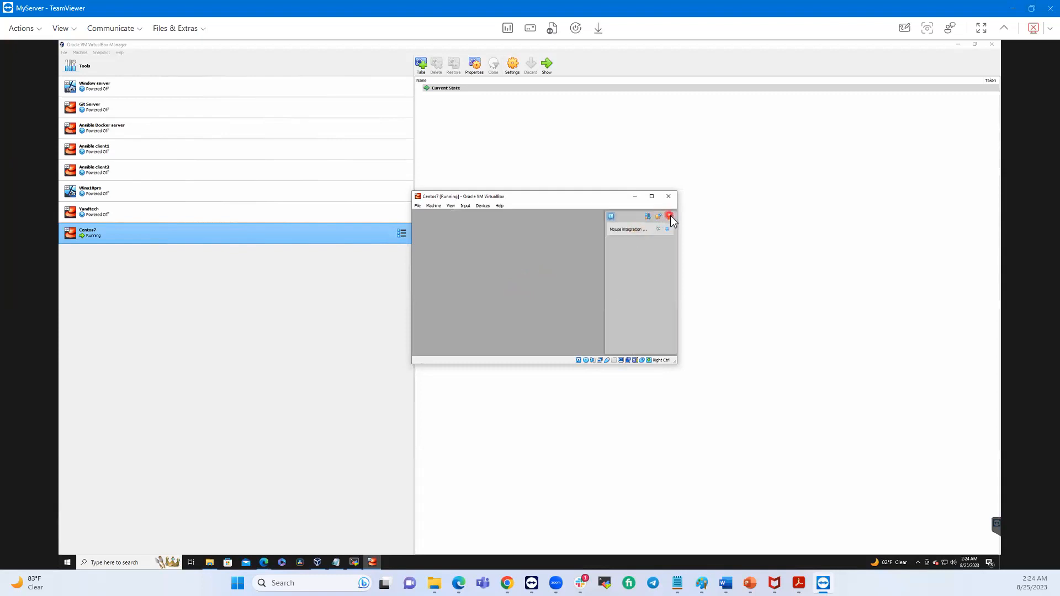
left_click(669, 216)
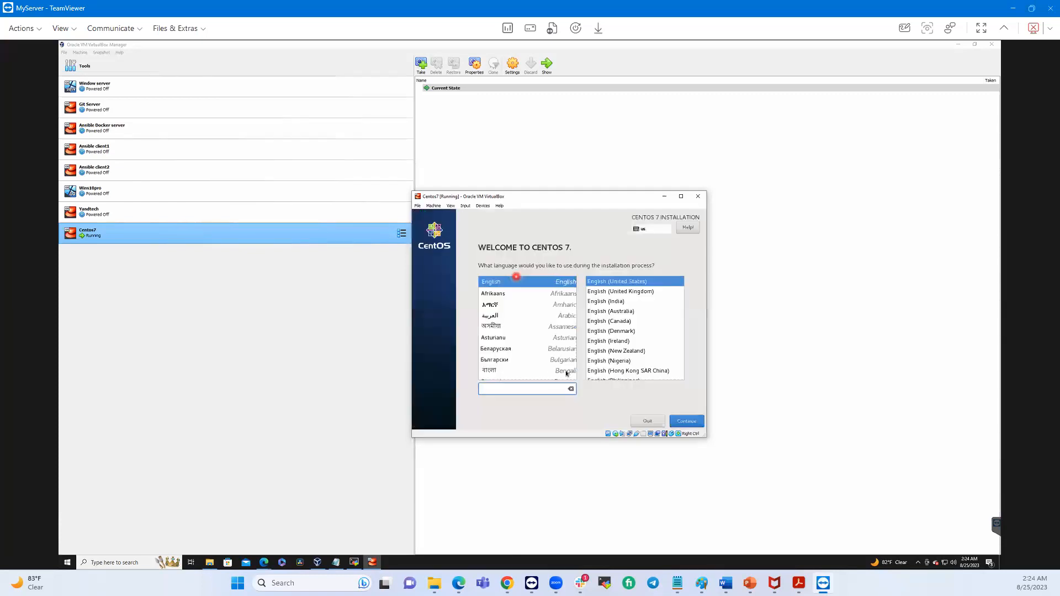
Step: Accept English (United States) as the installation language and choose Server with GUI as the base environment
left_click(682, 423)
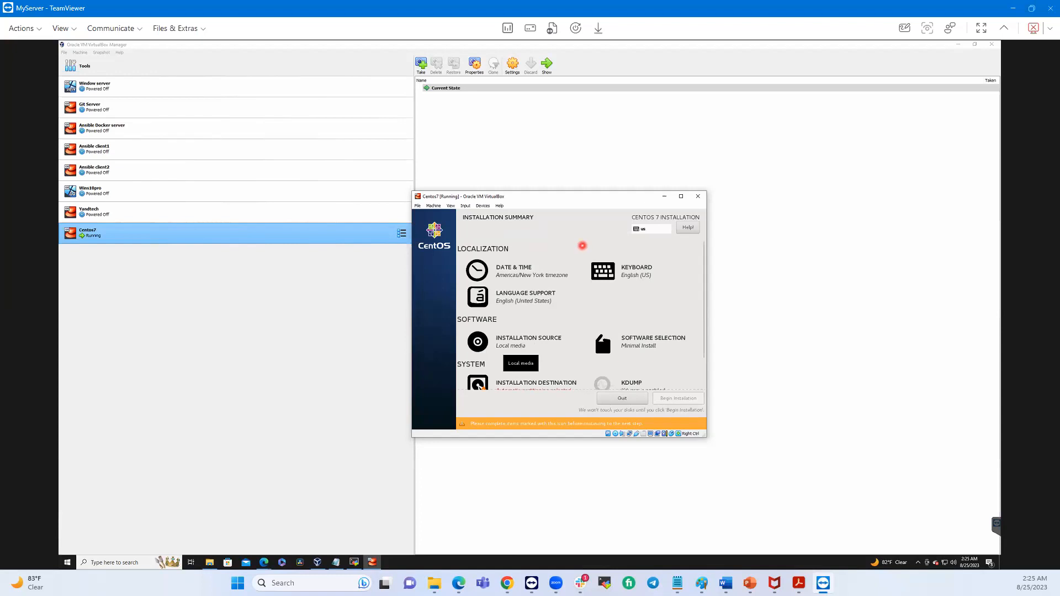
left_click(642, 343)
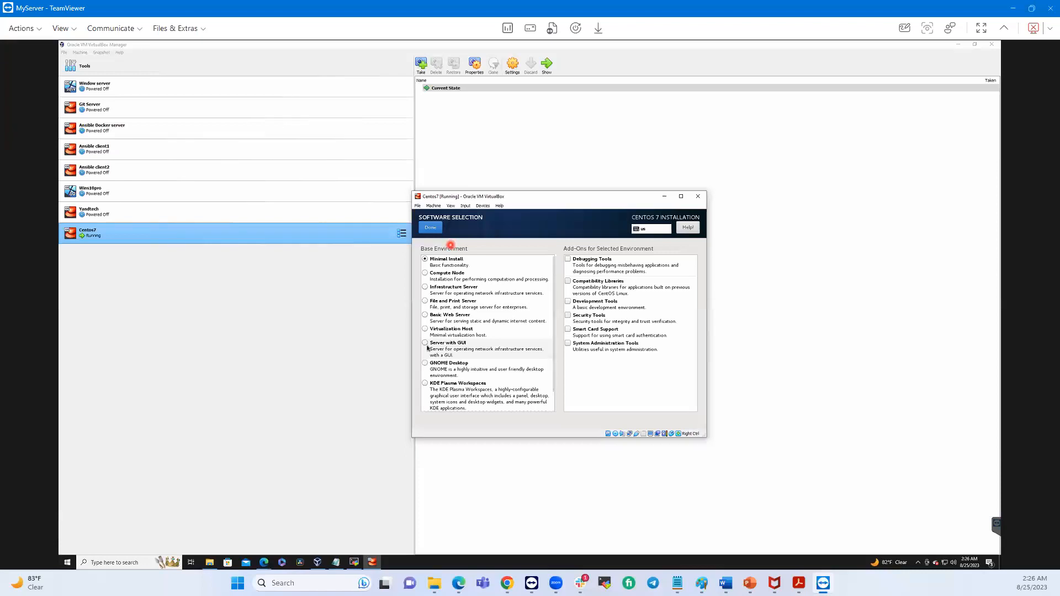
left_click(426, 343)
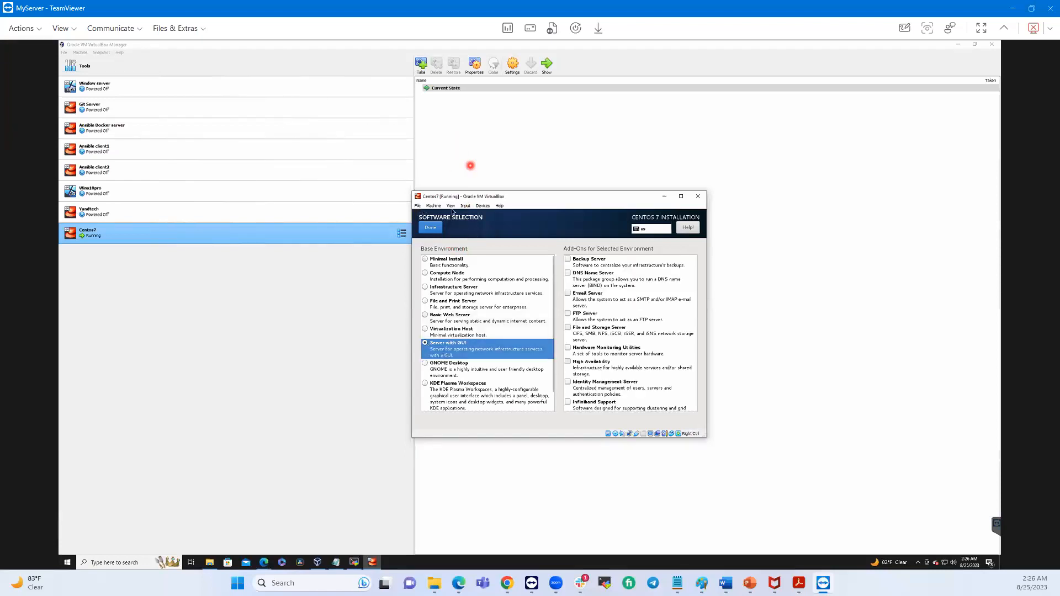
left_click(428, 228)
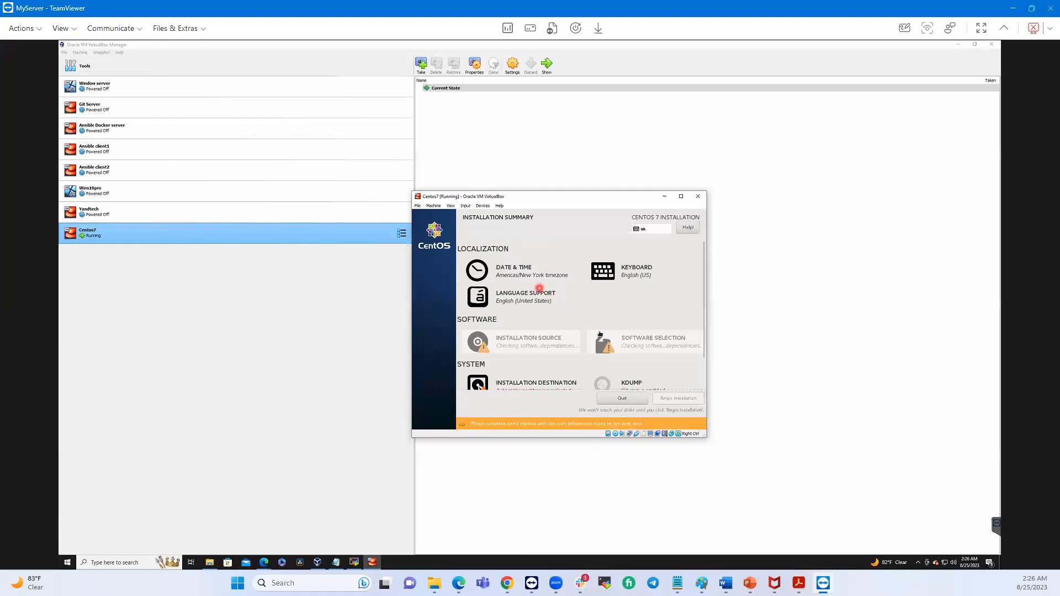
Step: Confirm ATA VBOX HARDDISK as the installation destination with automatically configured partitioning
scroll(602, 337, "down", 2)
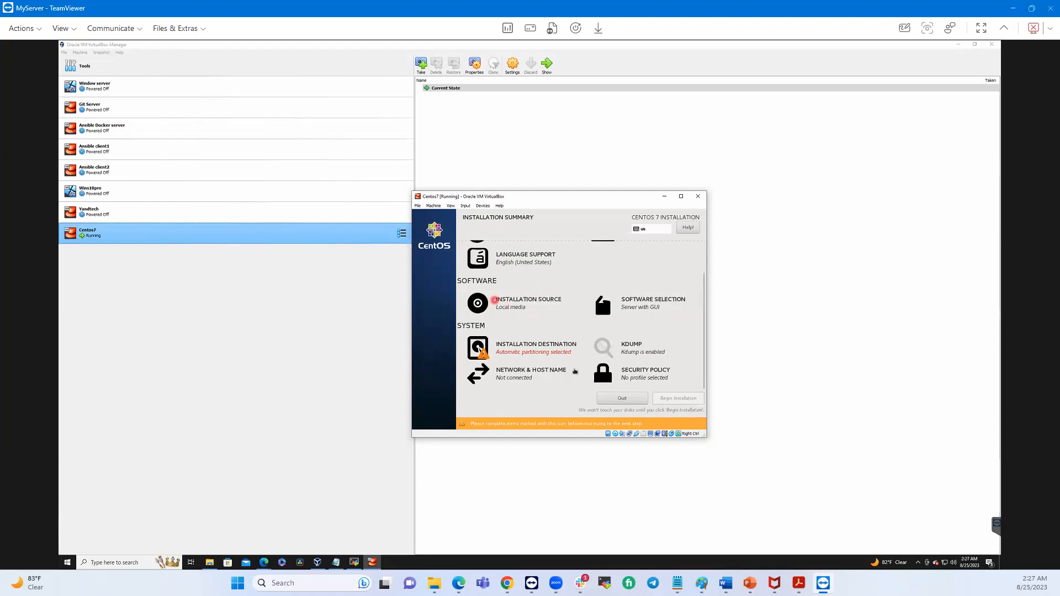
left_click(540, 349)
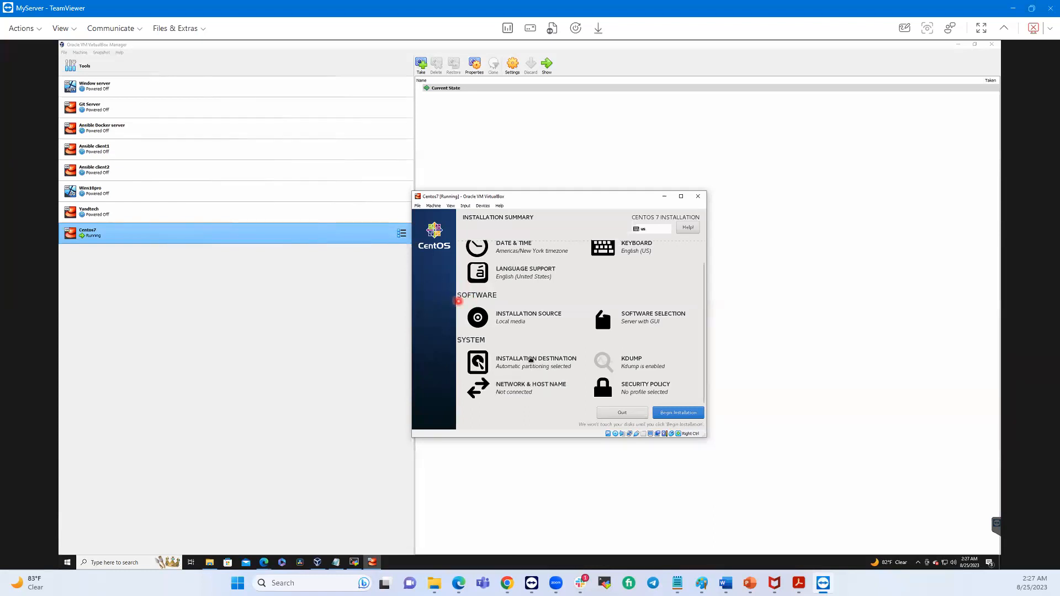
left_click(534, 366)
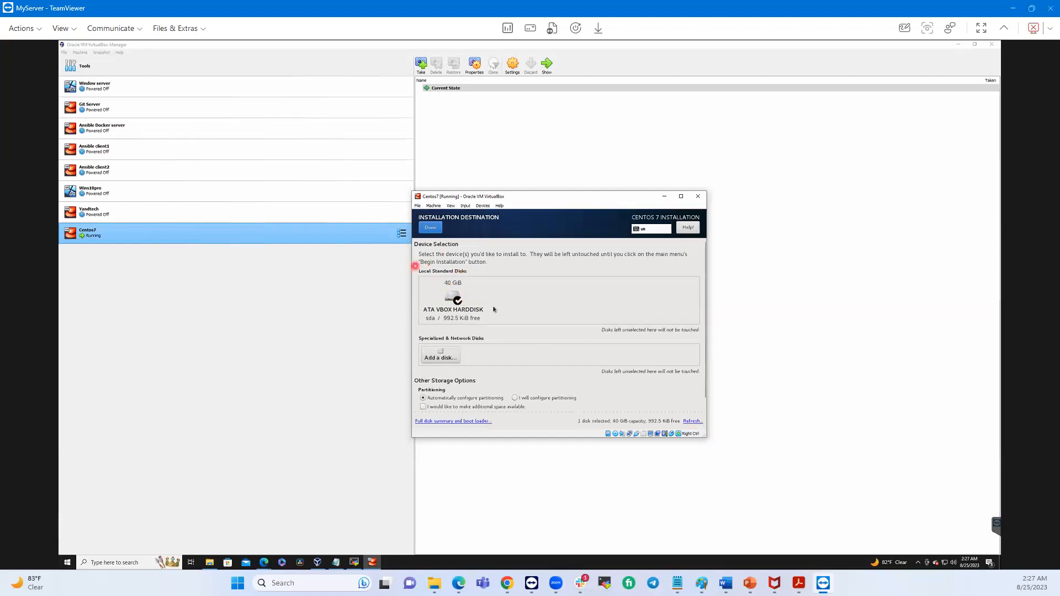
left_click(444, 305)
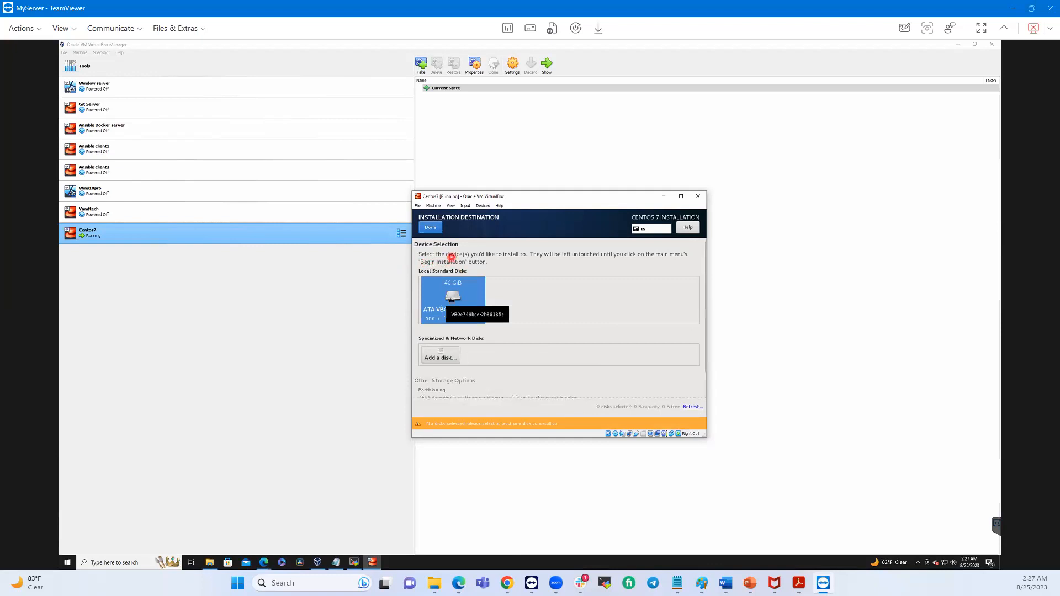
left_click(454, 300)
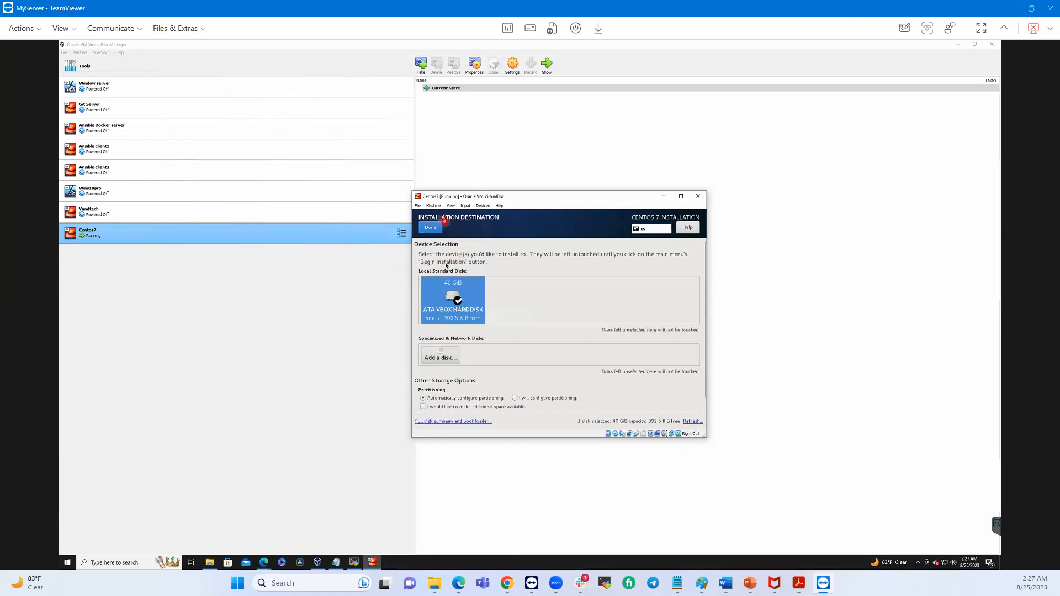
left_click(430, 228)
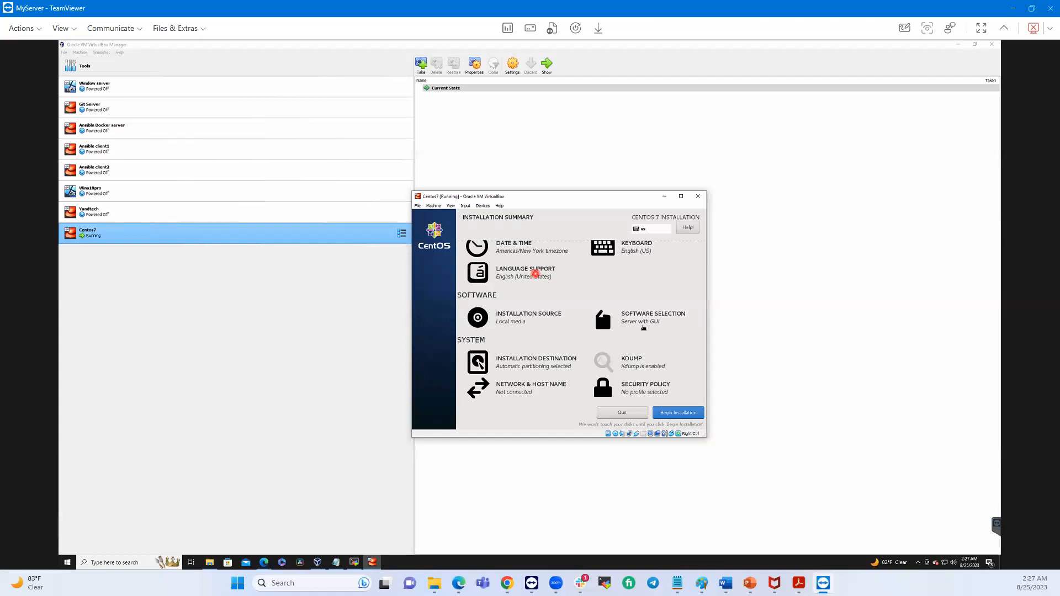
Step: Turn on the Ethernet (enp0s3) connection in the network and host name settings and confirm it
left_click(524, 388)
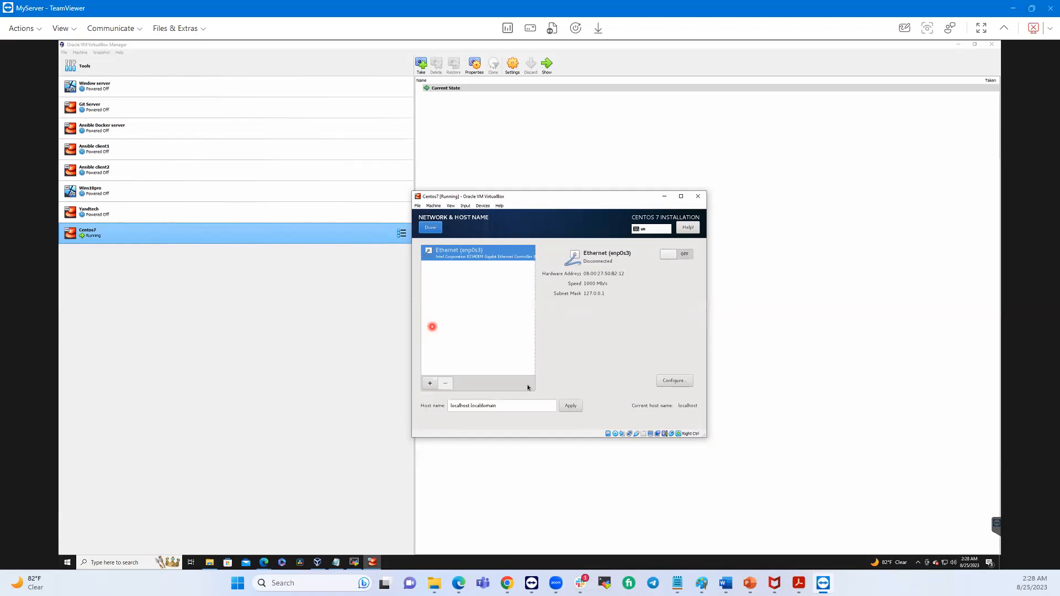
left_click(682, 256)
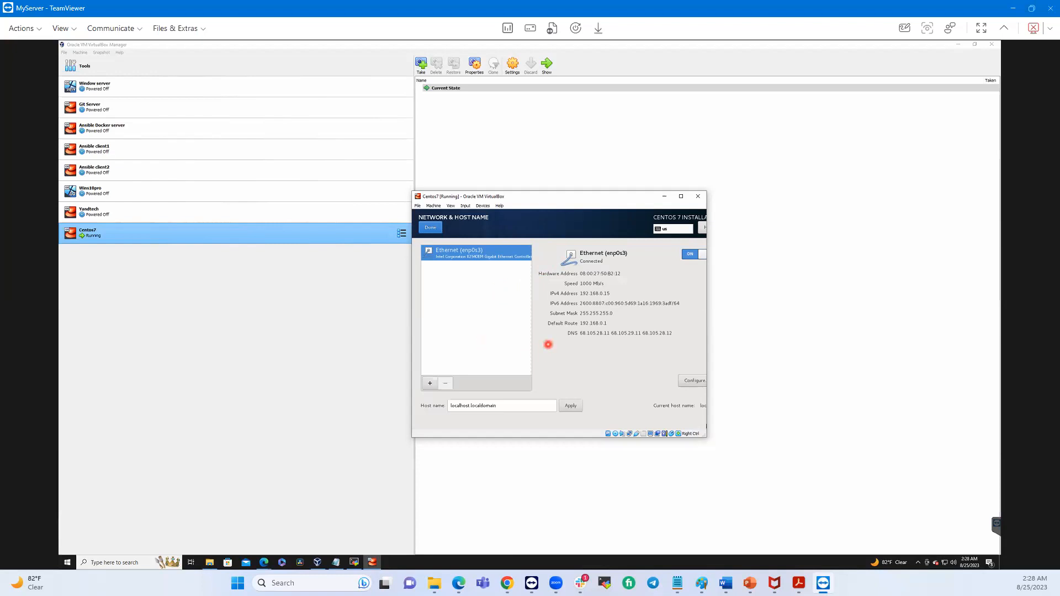
left_click(430, 231)
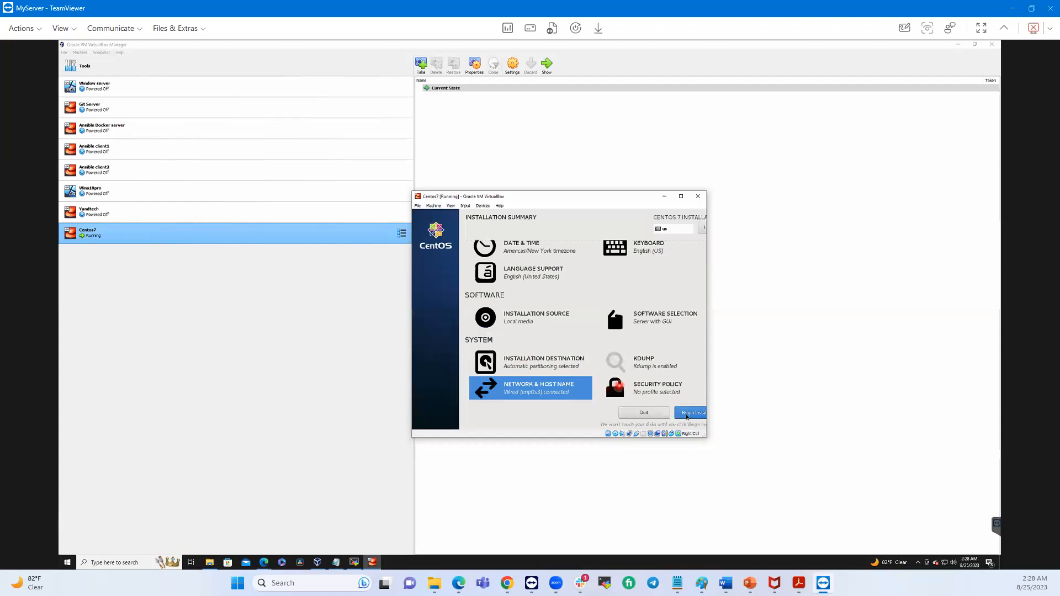
Step: Begin the CentOS 7 installation and open the root password settings
left_click(688, 416)
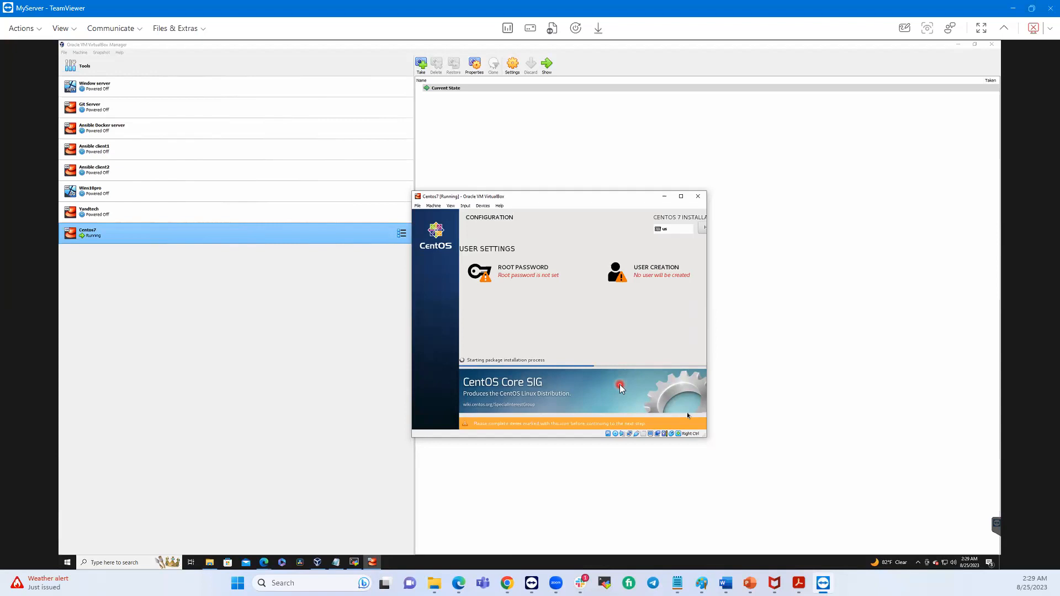
left_click(520, 279)
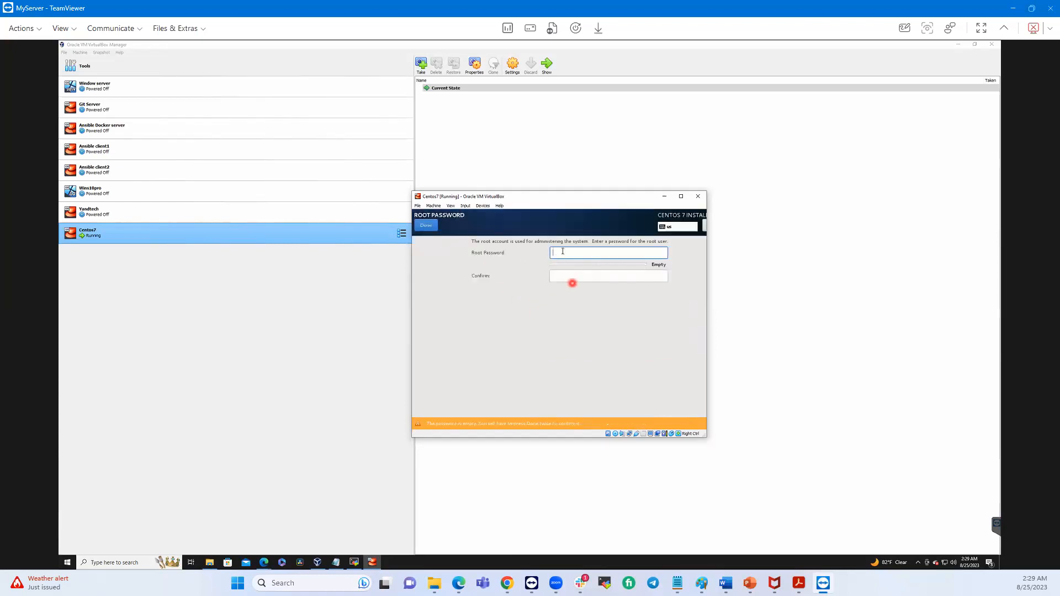
type("aaaaaaaaa")
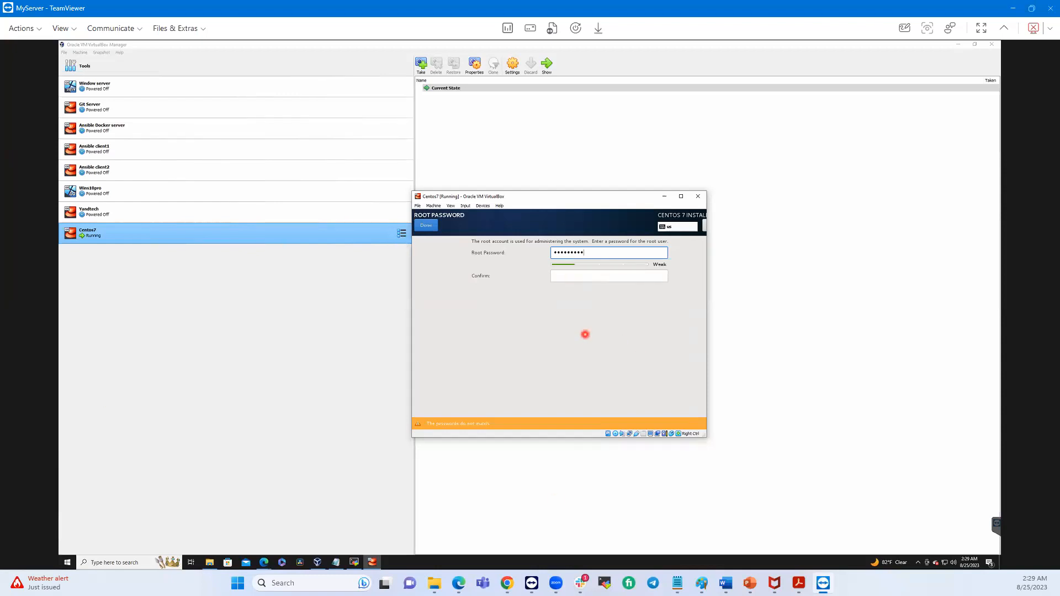
left_click(525, 324)
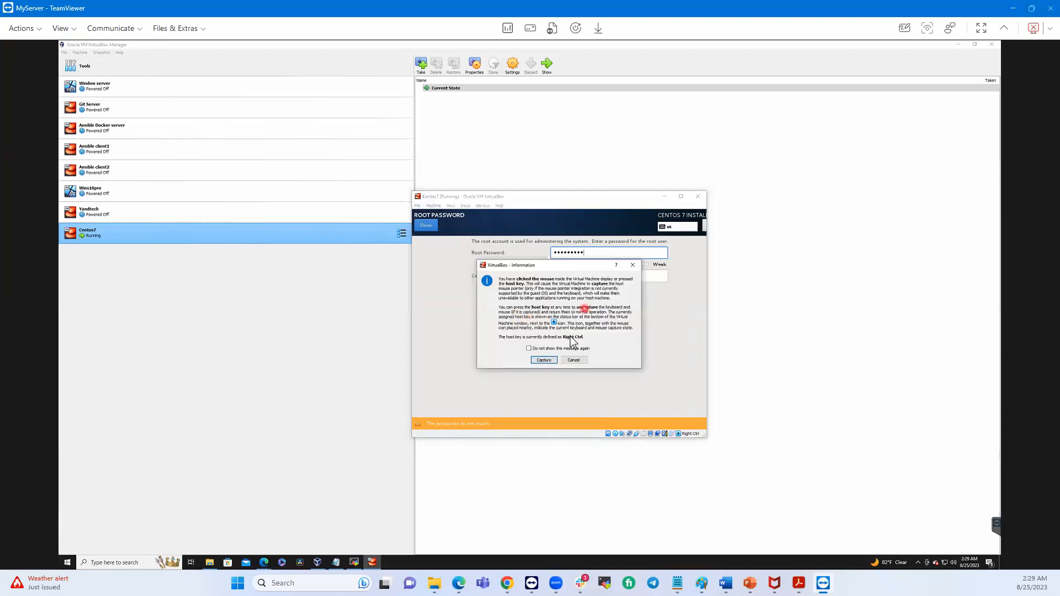
left_click(544, 360)
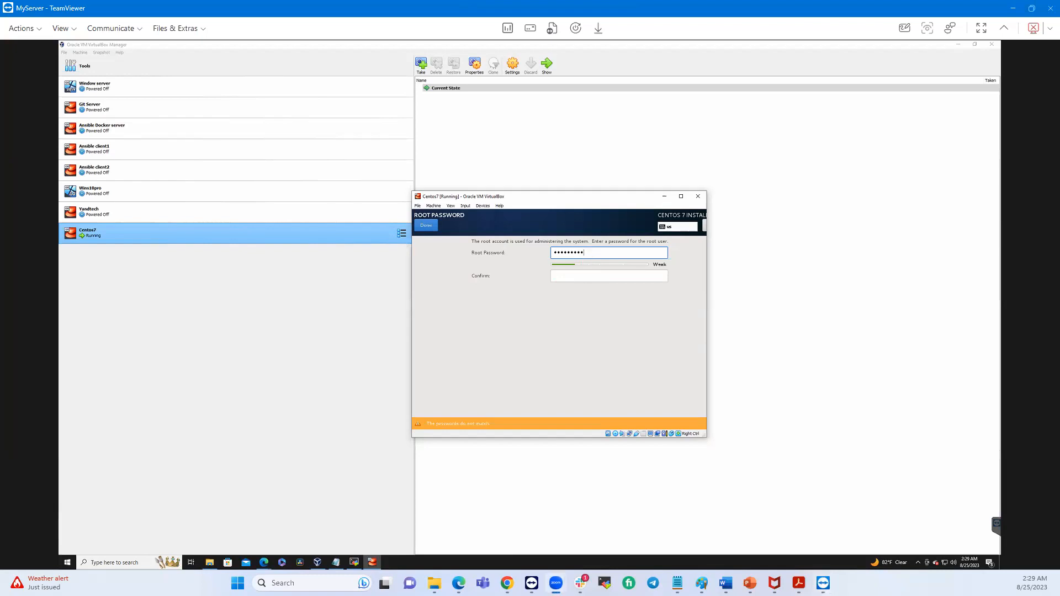
key("ctrl+a")
key("BackSpace")
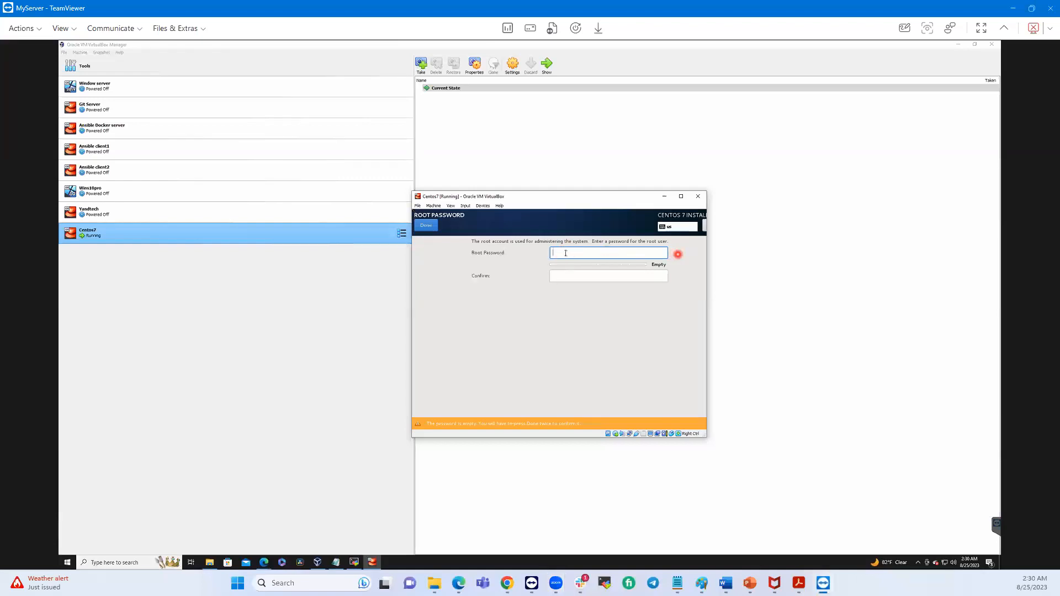
Step: Enter and confirm the root password, and save it
type("**************")
key("Tab")
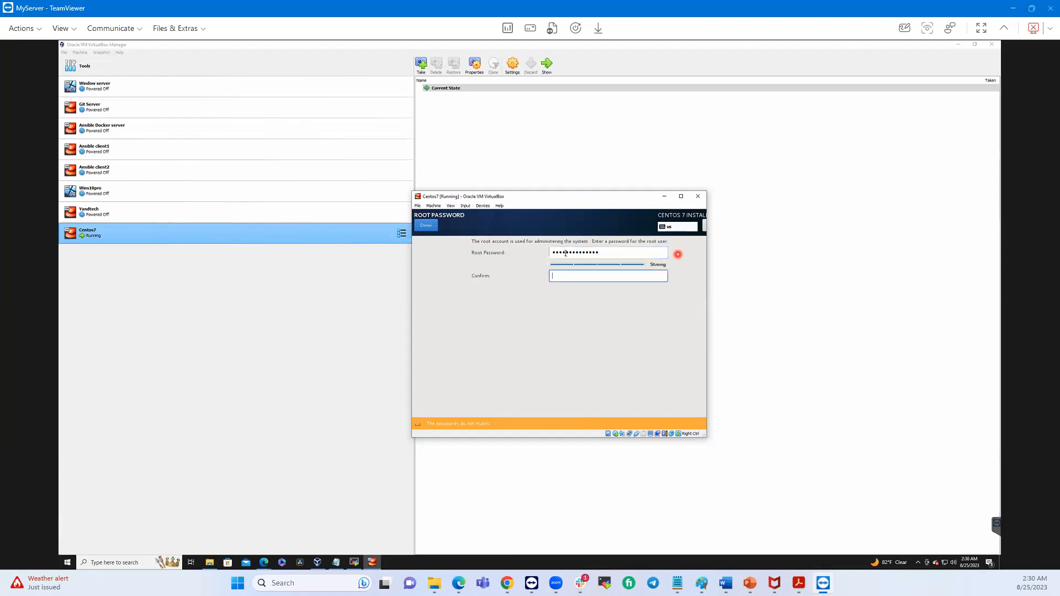
type("************")
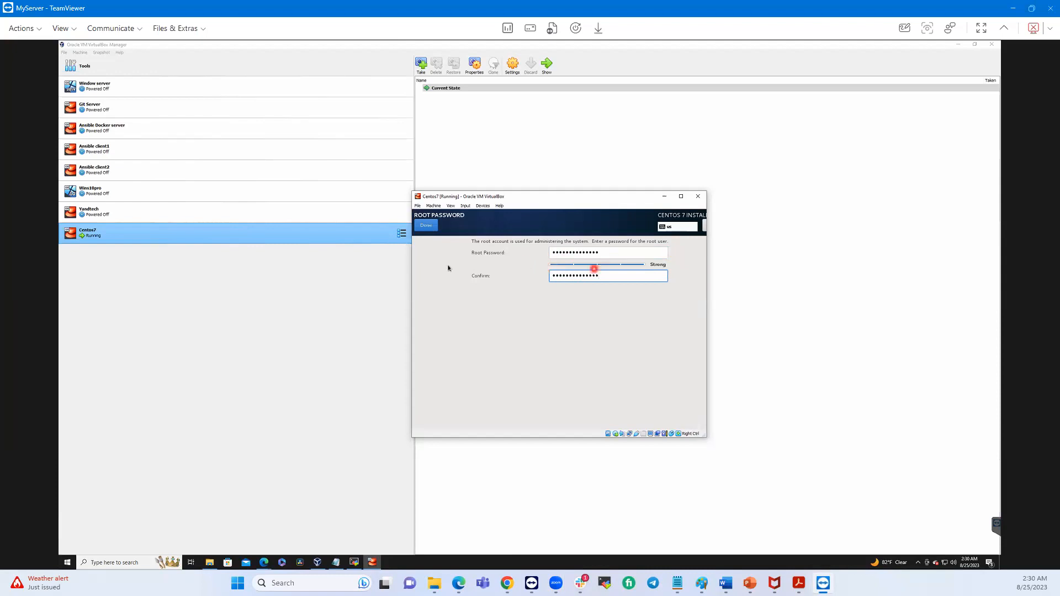
left_click(426, 226)
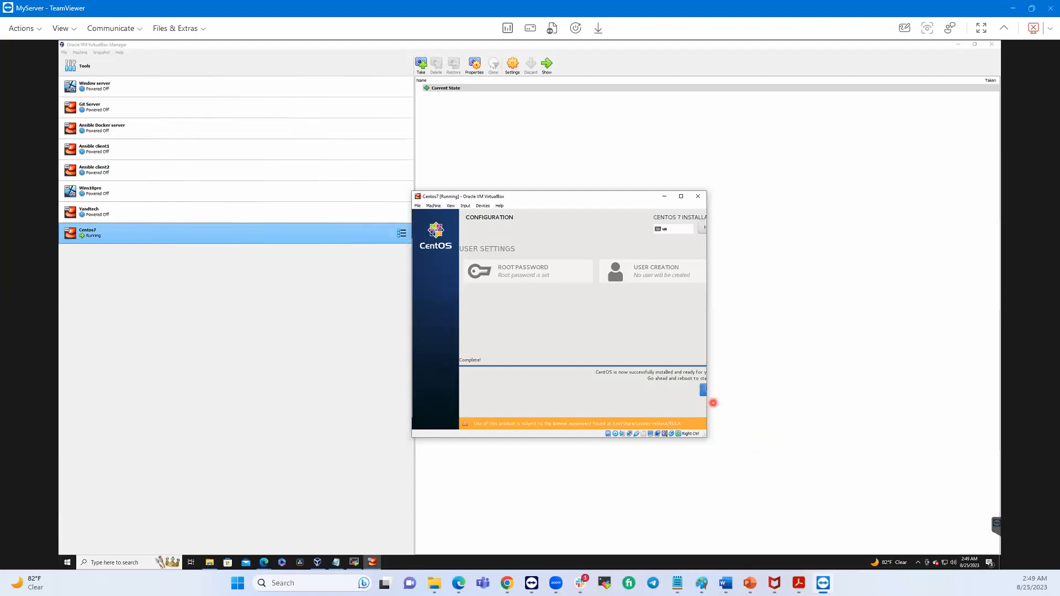
Step: Reboot into the installed system and finish its initial setup with the CentOS 7 license agreement accepted
left_click(703, 391)
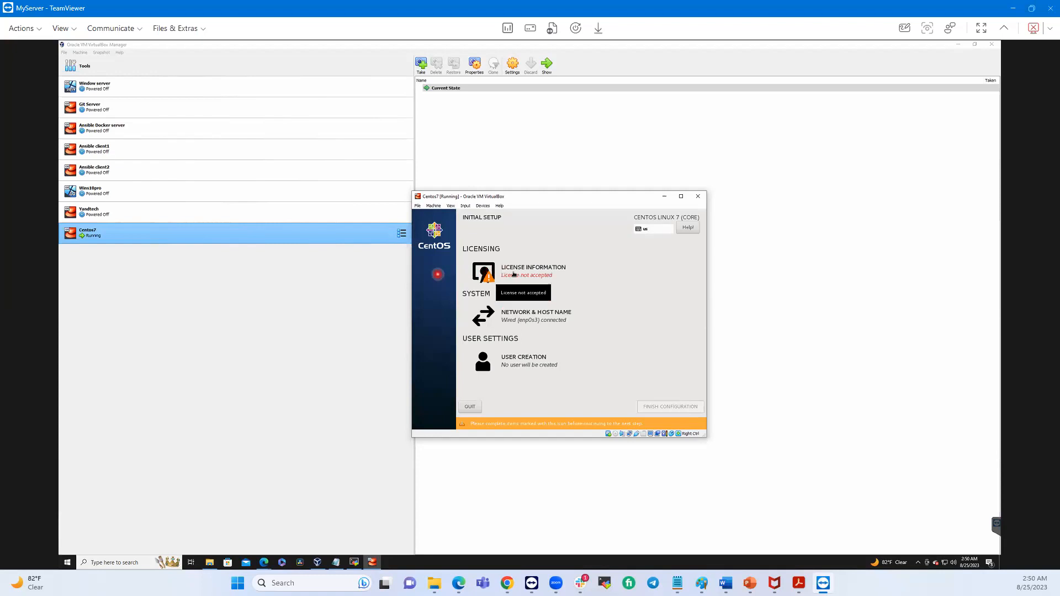
left_click(527, 272)
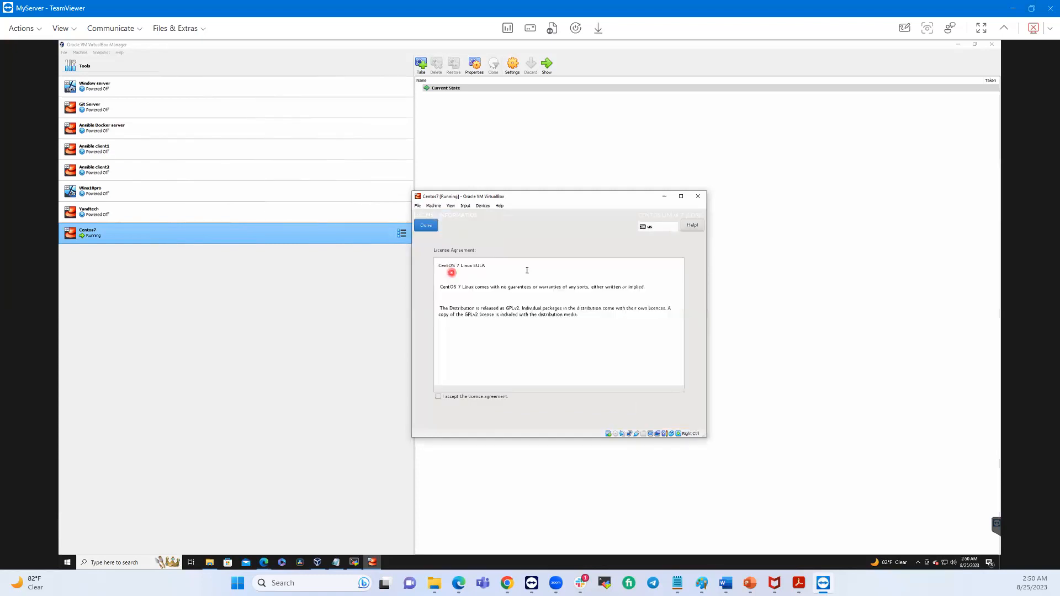
left_click(439, 397)
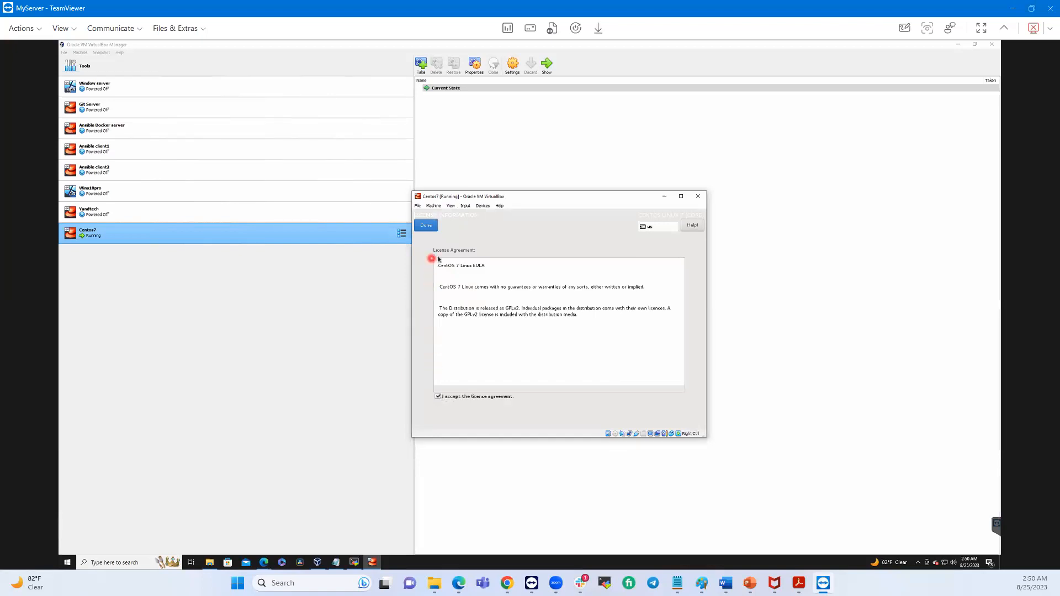
left_click(433, 229)
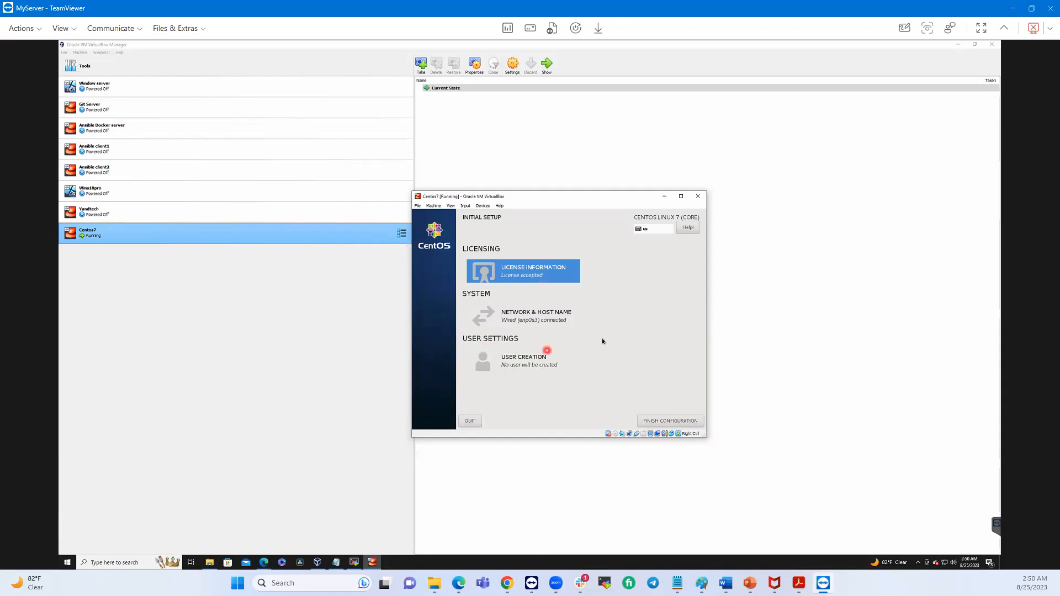
left_click(654, 422)
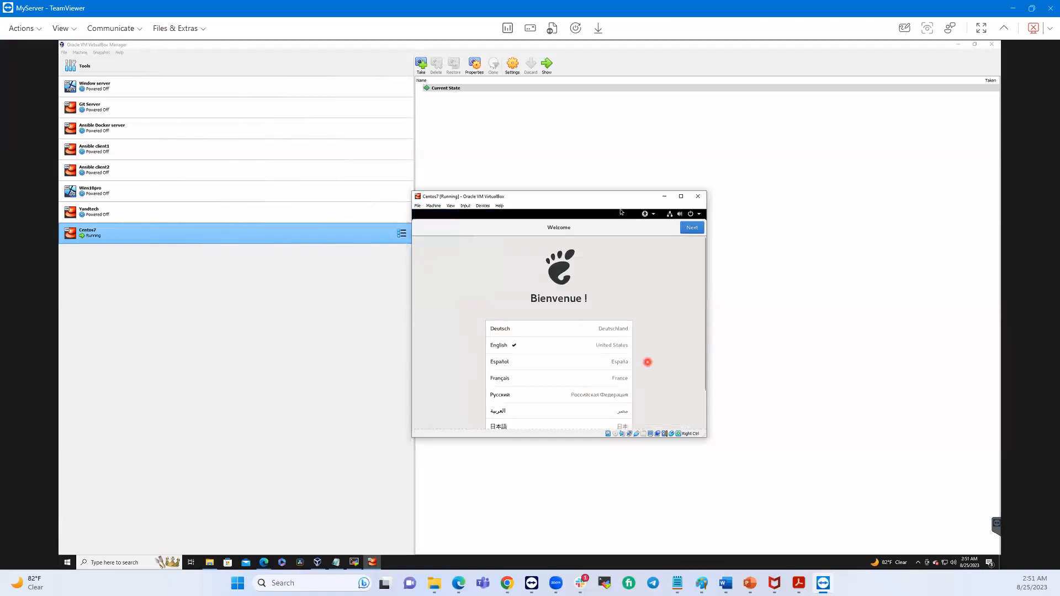
Step: Accept English, the English (US) keyboard, location services and the Chicago time zone, denying Color location access and skipping online accounts
left_click(686, 226)
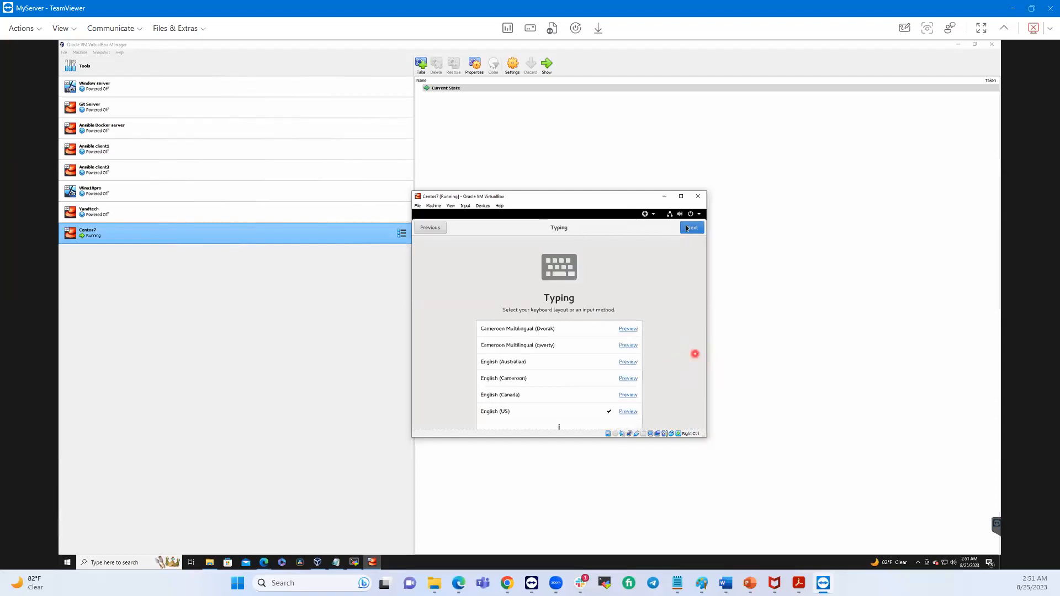
left_click(685, 230)
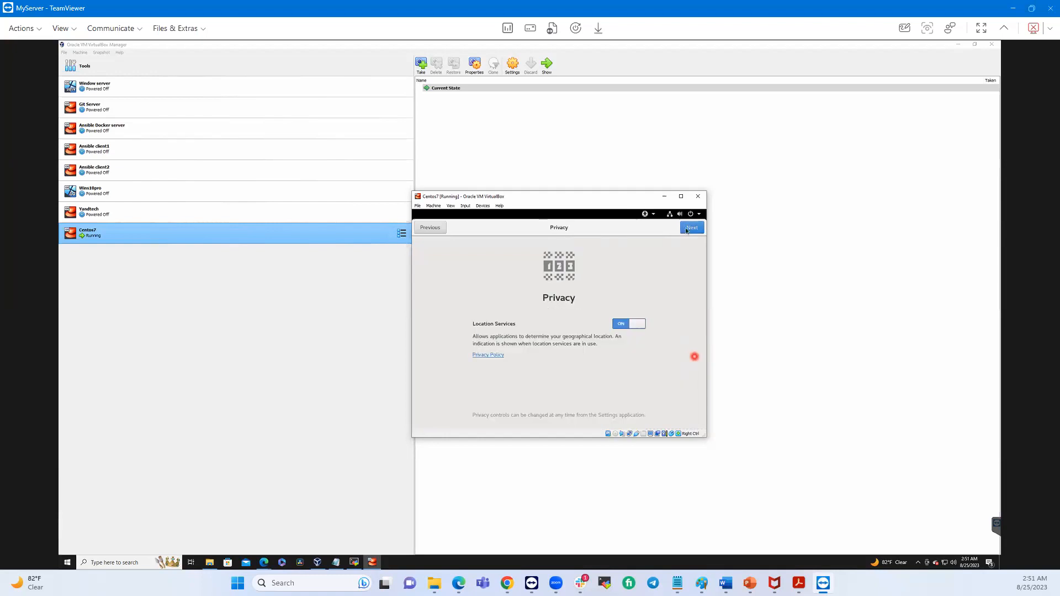
left_click(686, 228)
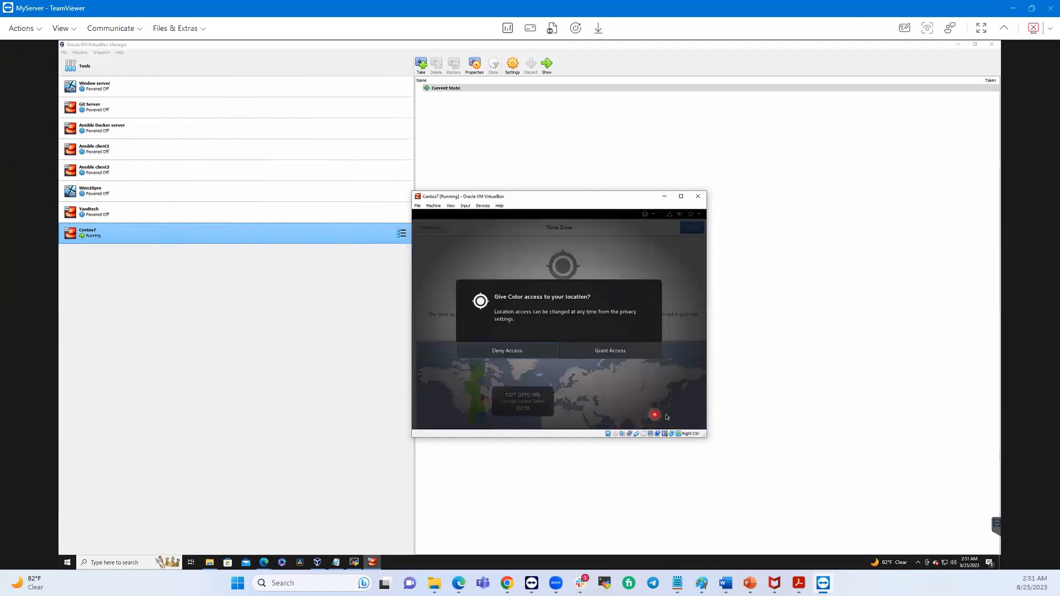
left_click(535, 353)
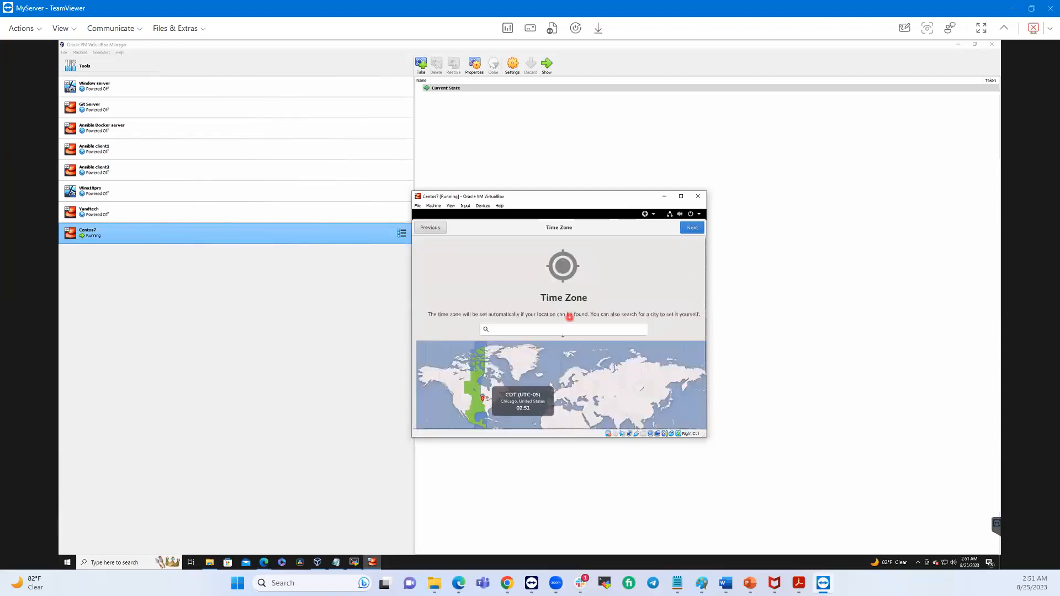
left_click(693, 228)
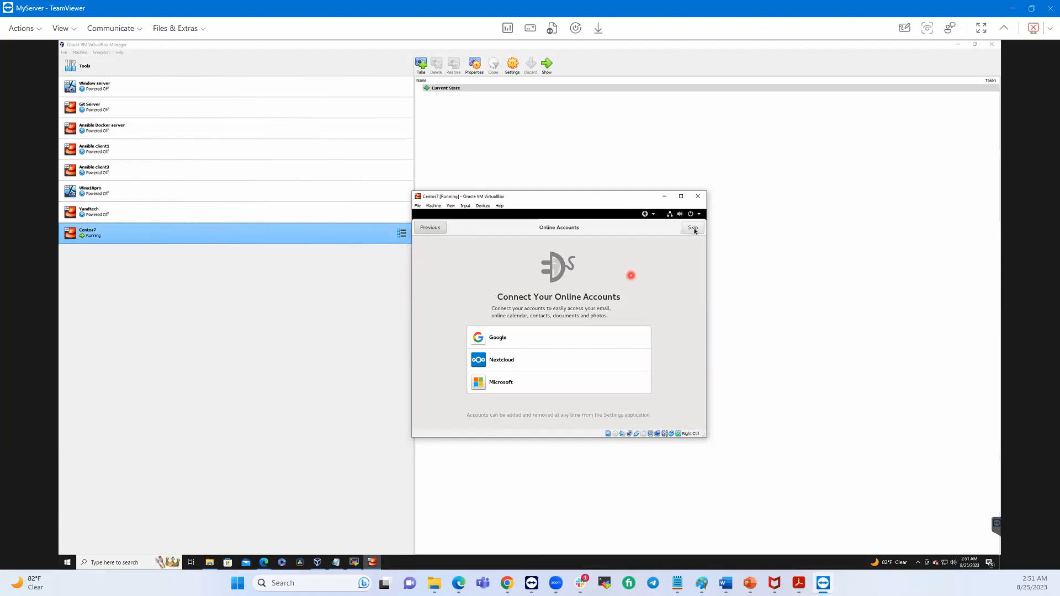
left_click(693, 229)
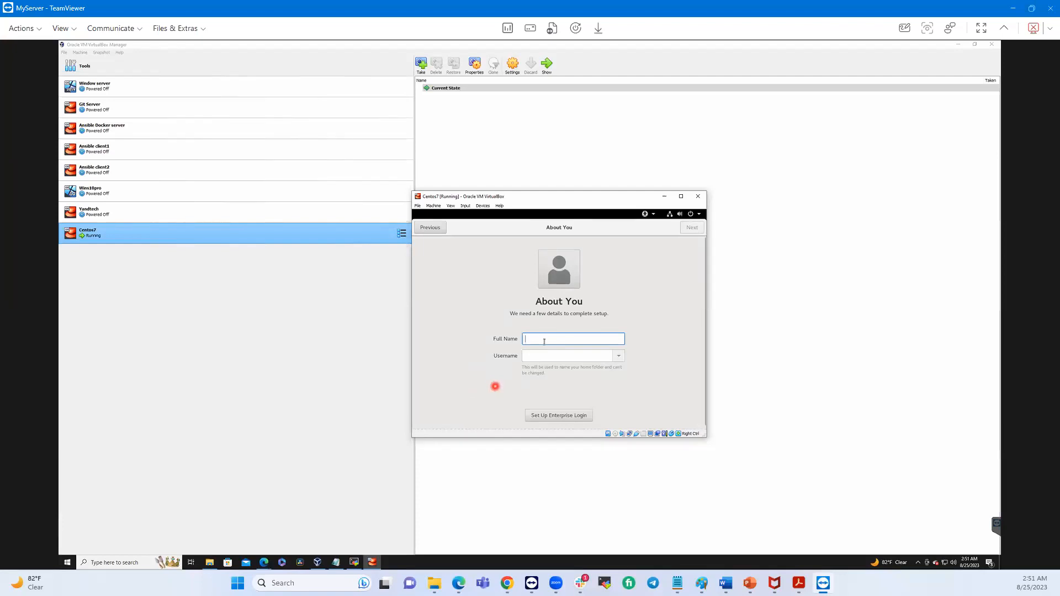
Step: Create the user account with full name Yandtech and username yandtech, and enter and verify its account password
type("Yandtech")
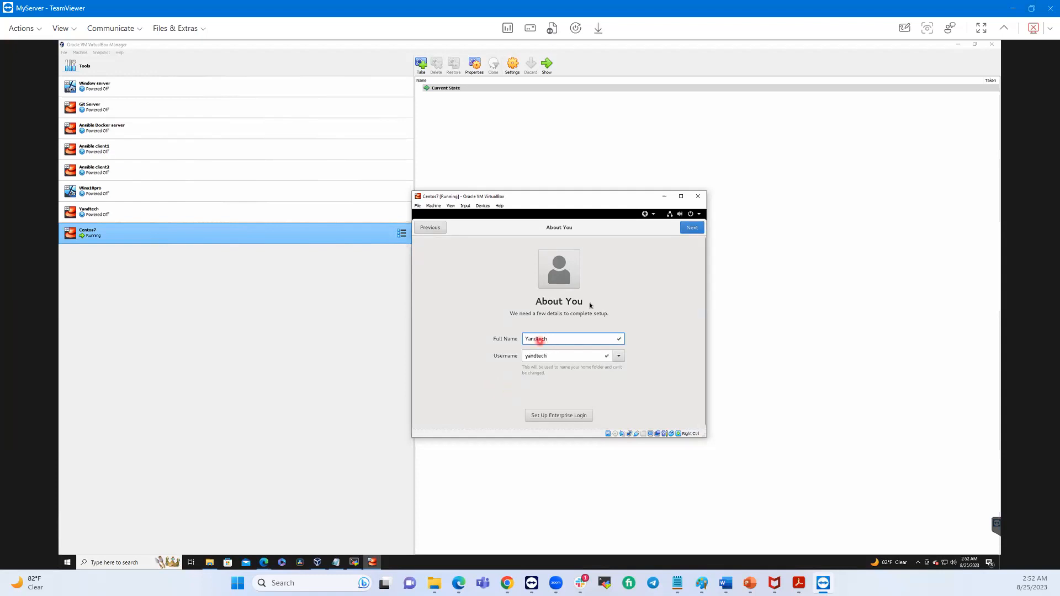
left_click(687, 230)
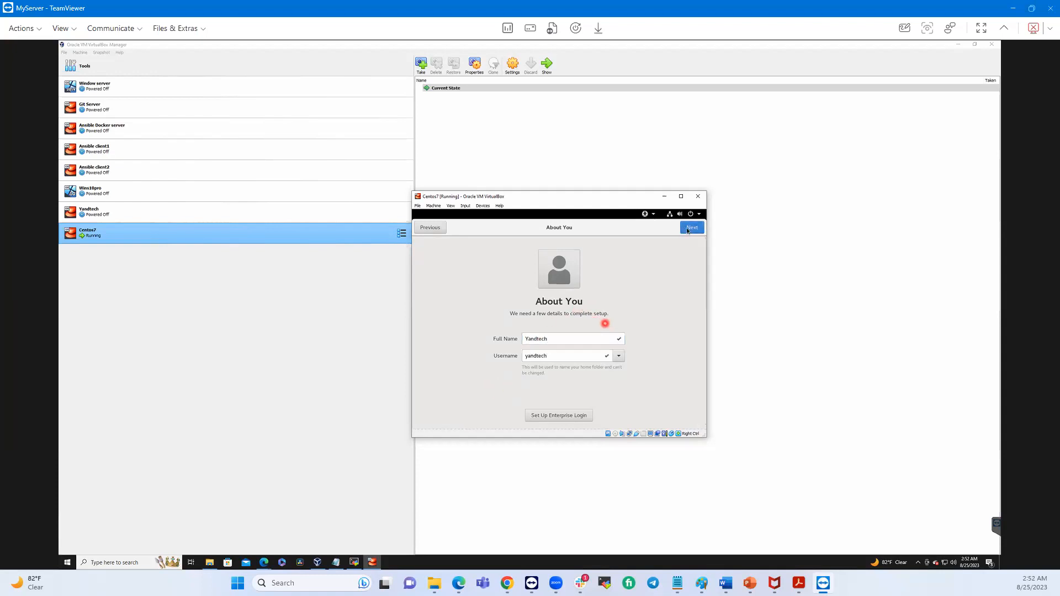
type("**************")
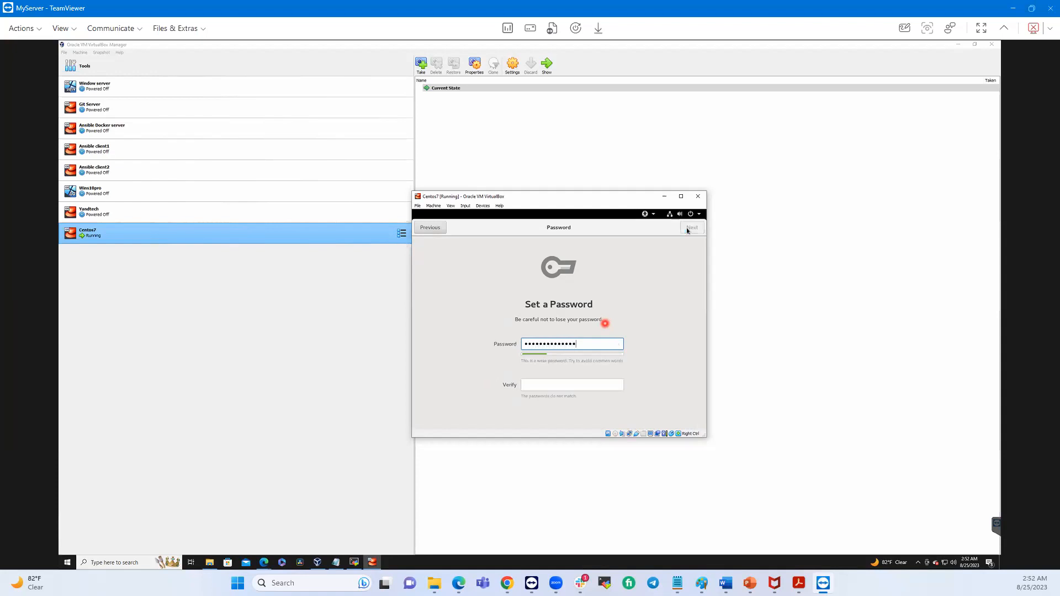
key("Tab")
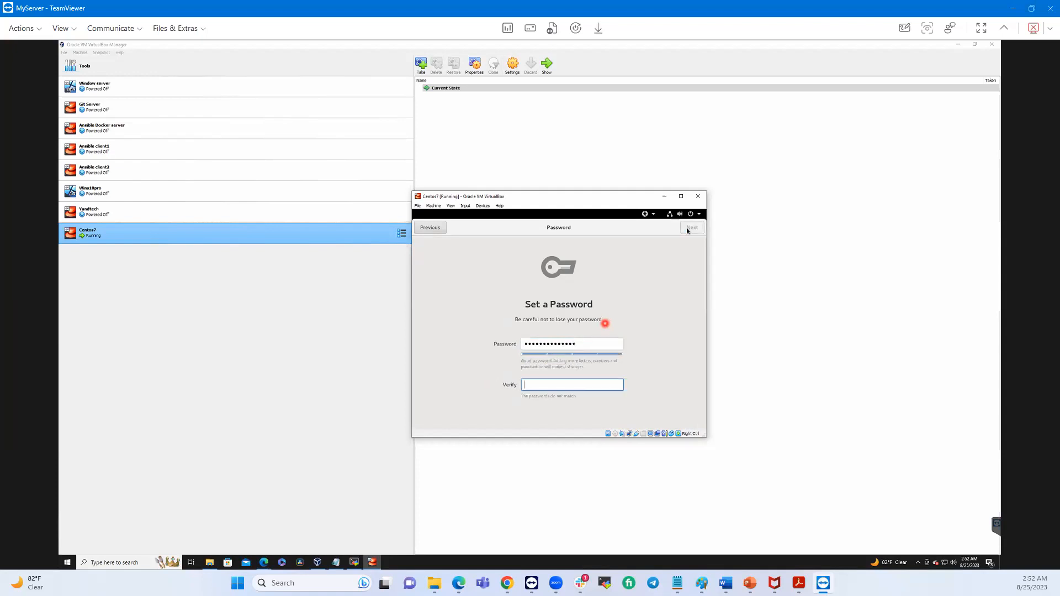
type("************")
left_click(689, 228)
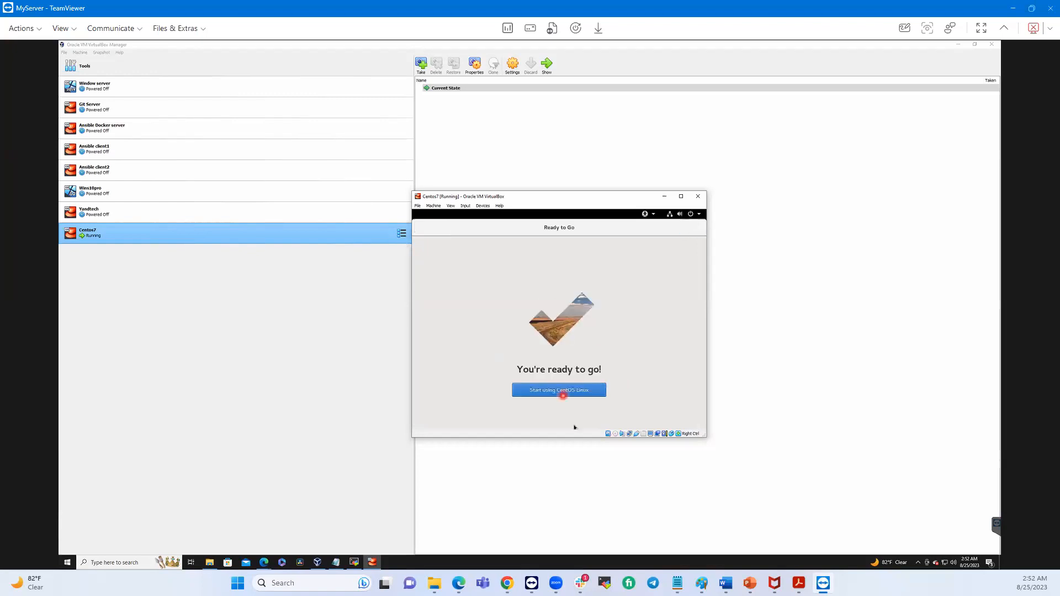
Step: Start using CentOS Linux and close the Getting Started help window to reach the desktop
left_click(555, 394)
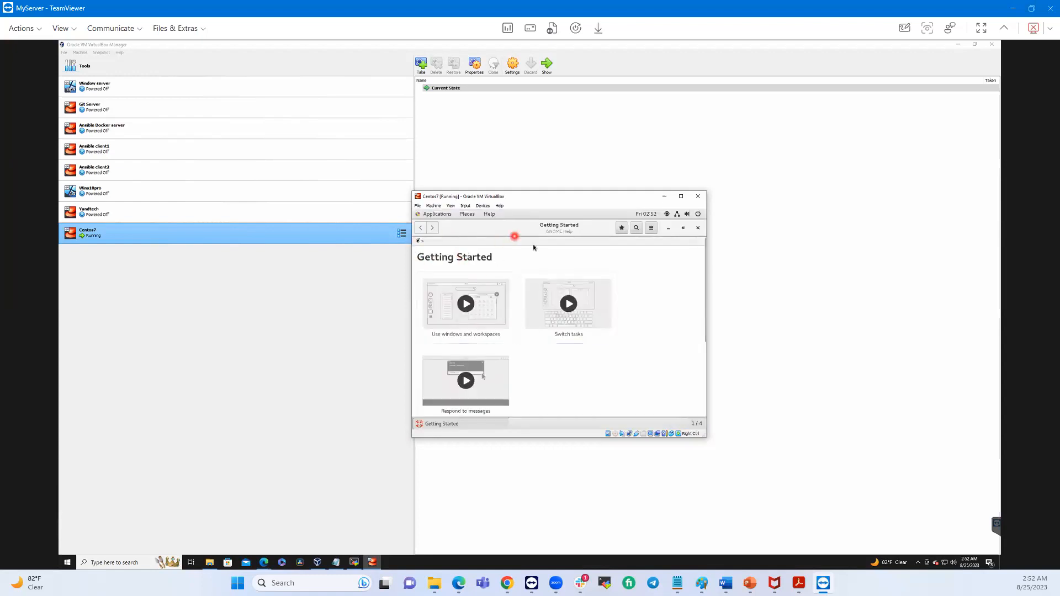
left_click(698, 228)
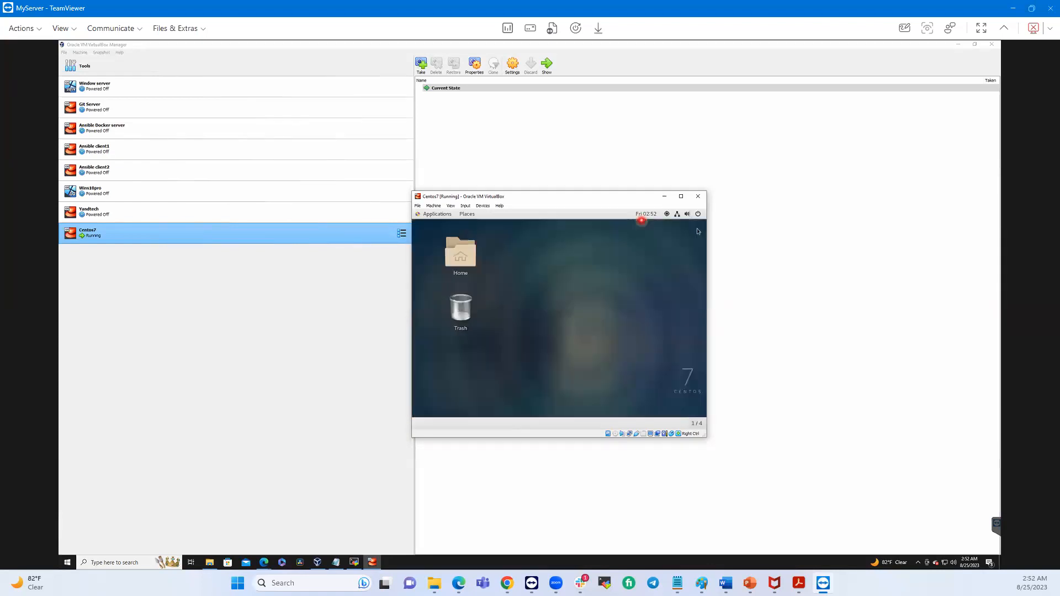
left_click(521, 277)
left_click(536, 356)
Step: Open a terminal from the desktop and run pwd, ls and hostname to check the new system
right_click(516, 252)
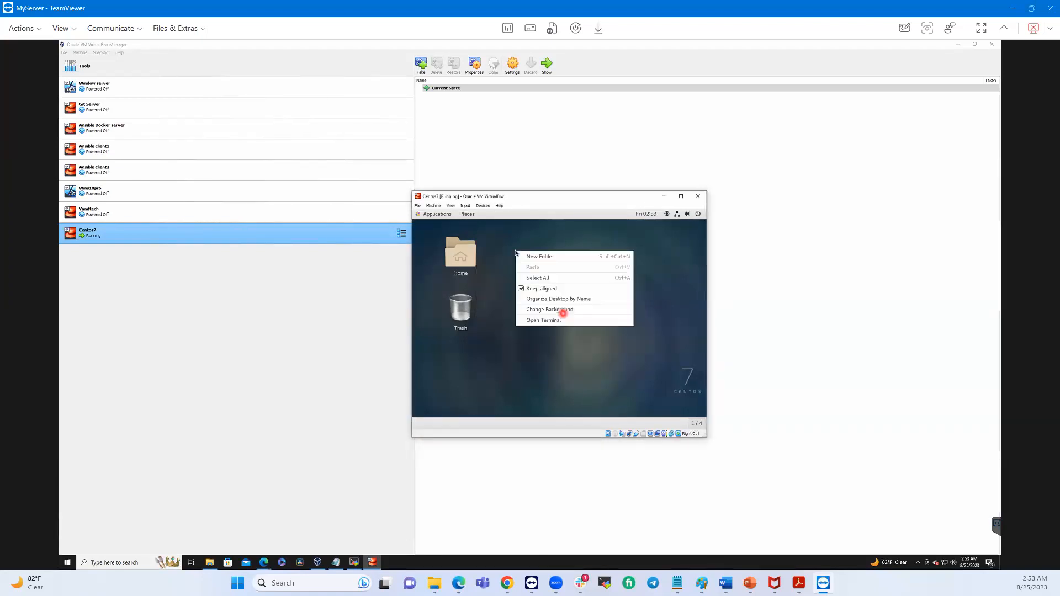
left_click(538, 320)
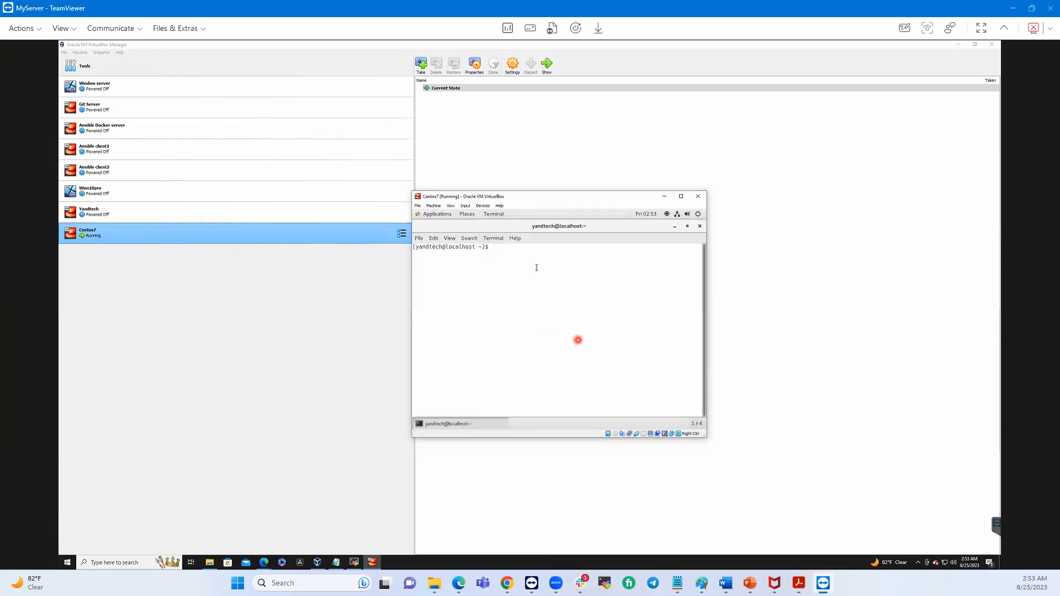
type("pw")
type("d")
key("Return")
type("ls")
key("Return")
type("hostname")
key("Return")
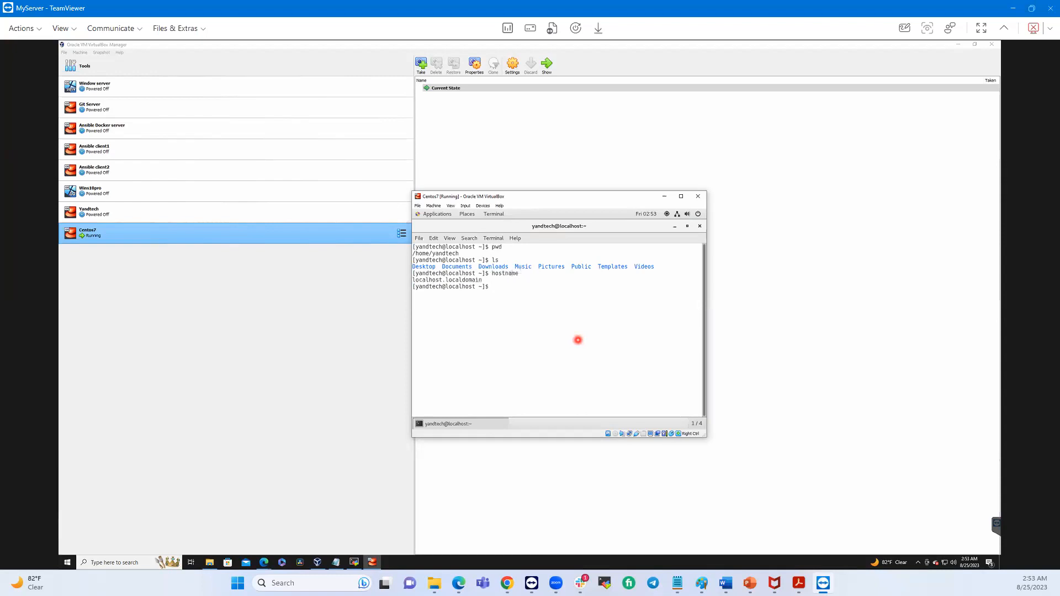